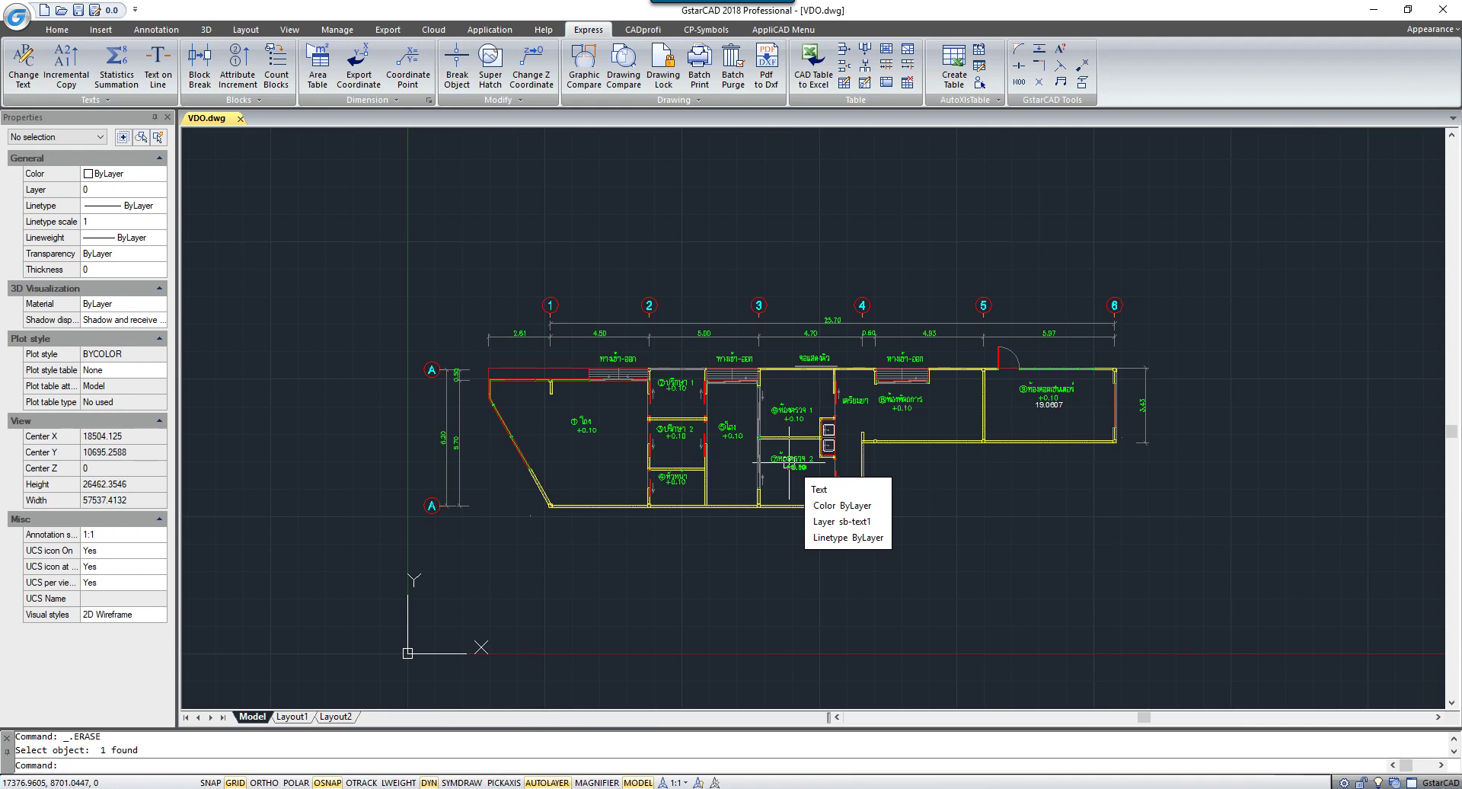
Pan the floor plan into position and launch the Express Area Table (AREATABLE) dialog
middle_drag(868, 552, 906, 520)
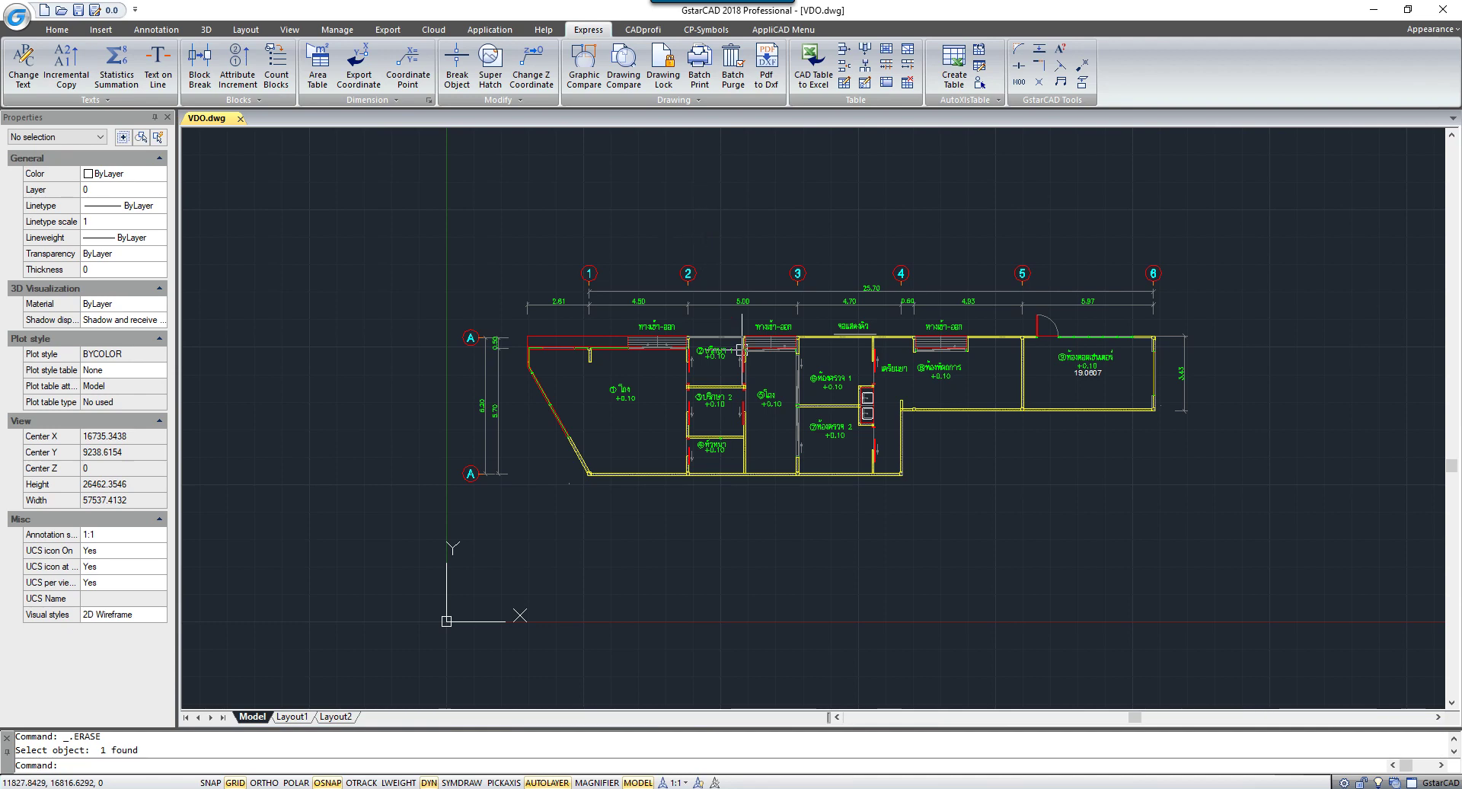
middle_drag(725, 469, 710, 466)
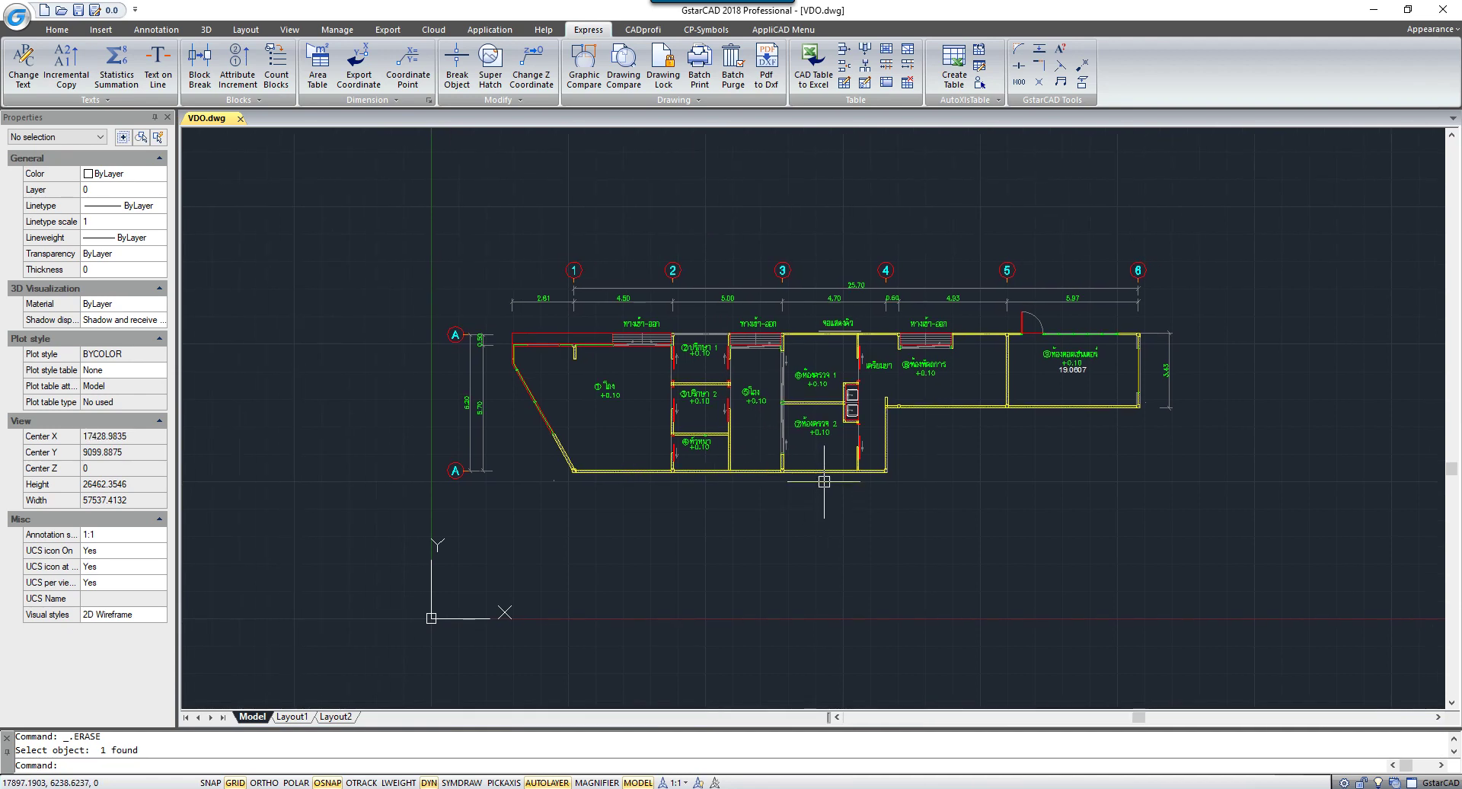
middle_drag(1008, 443, 986, 408)
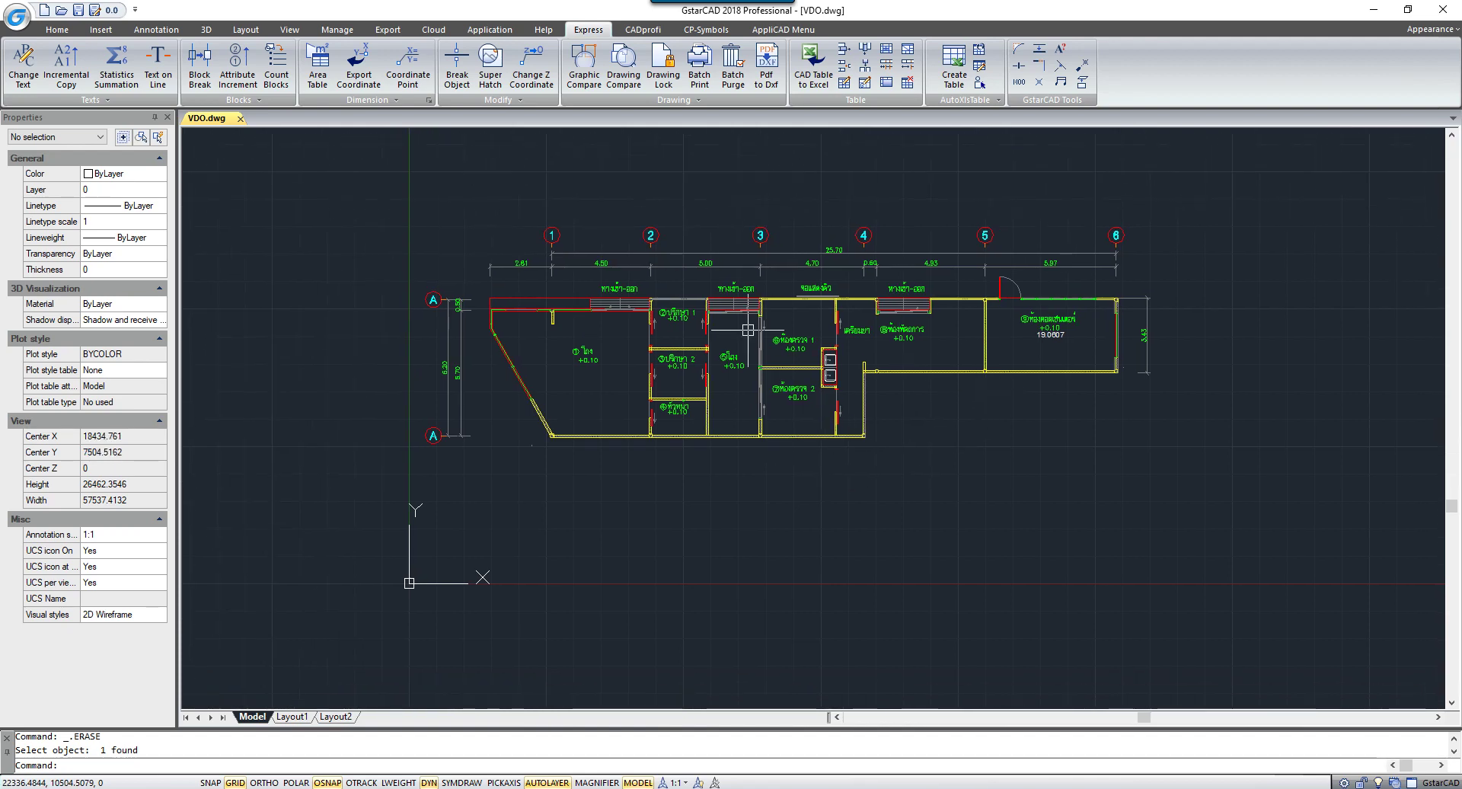
middle_drag(695, 245, 663, 274)
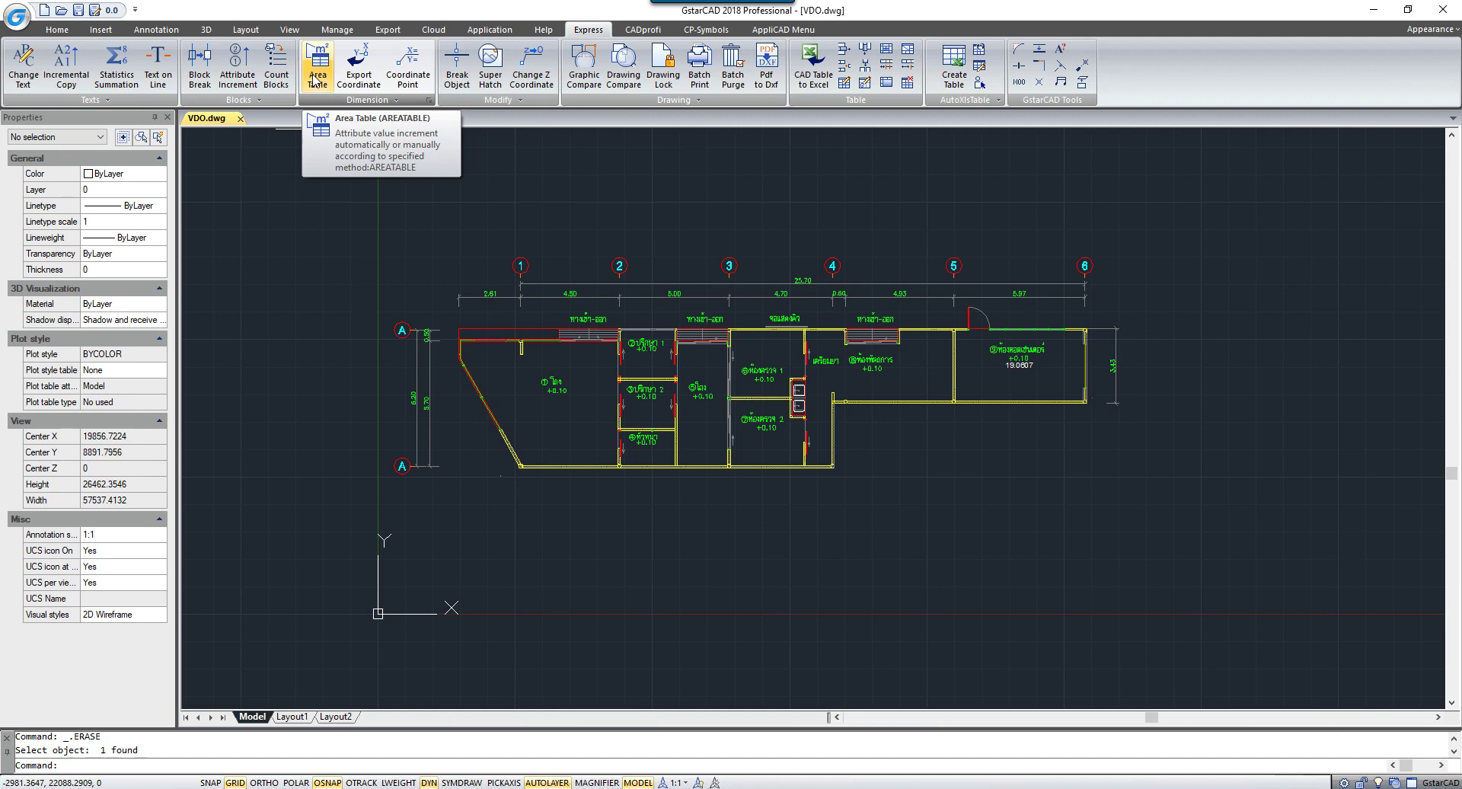
click(315, 80)
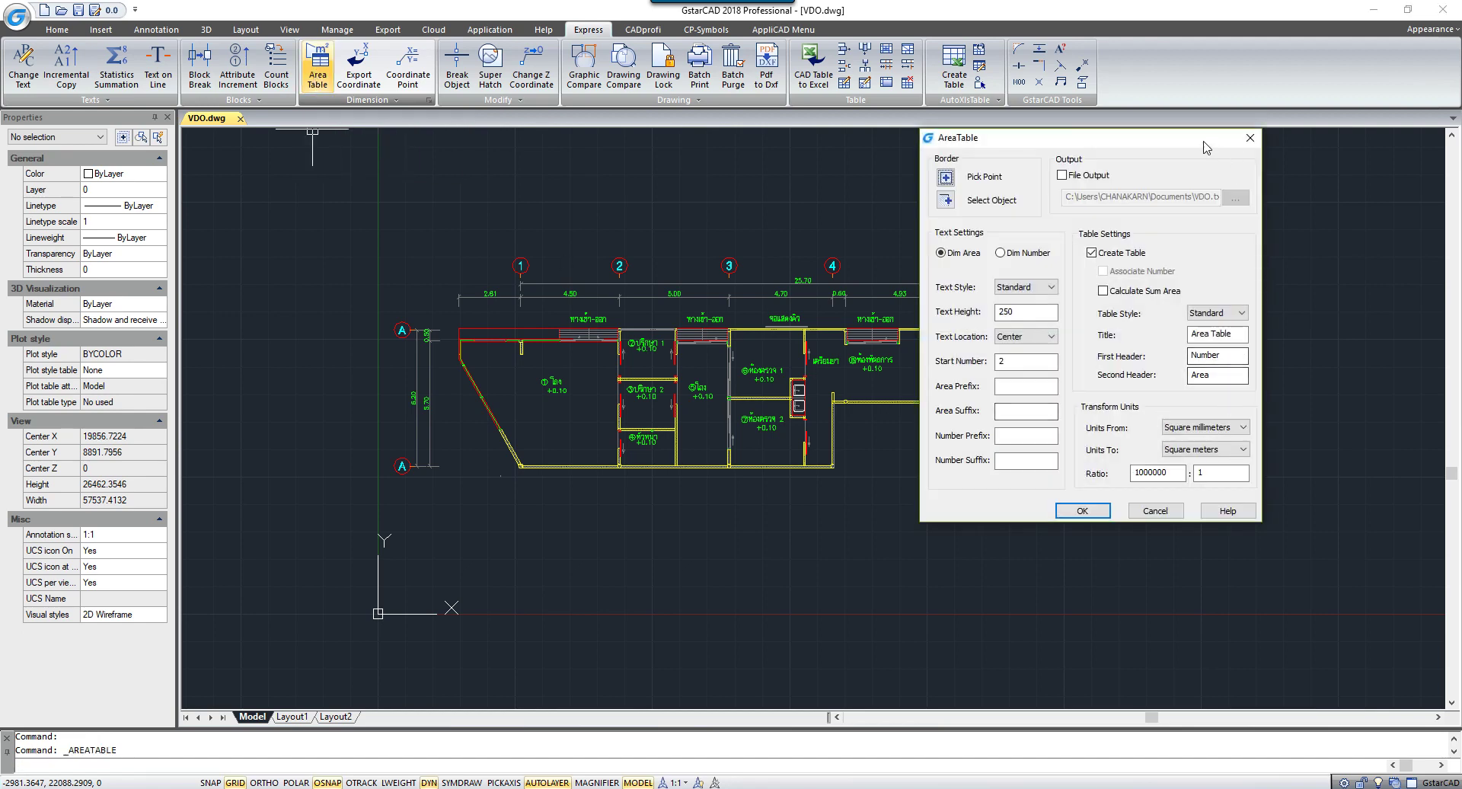
Move the AreaTable dialog aside to uncover the floor plan
drag(1206, 147, 765, 207)
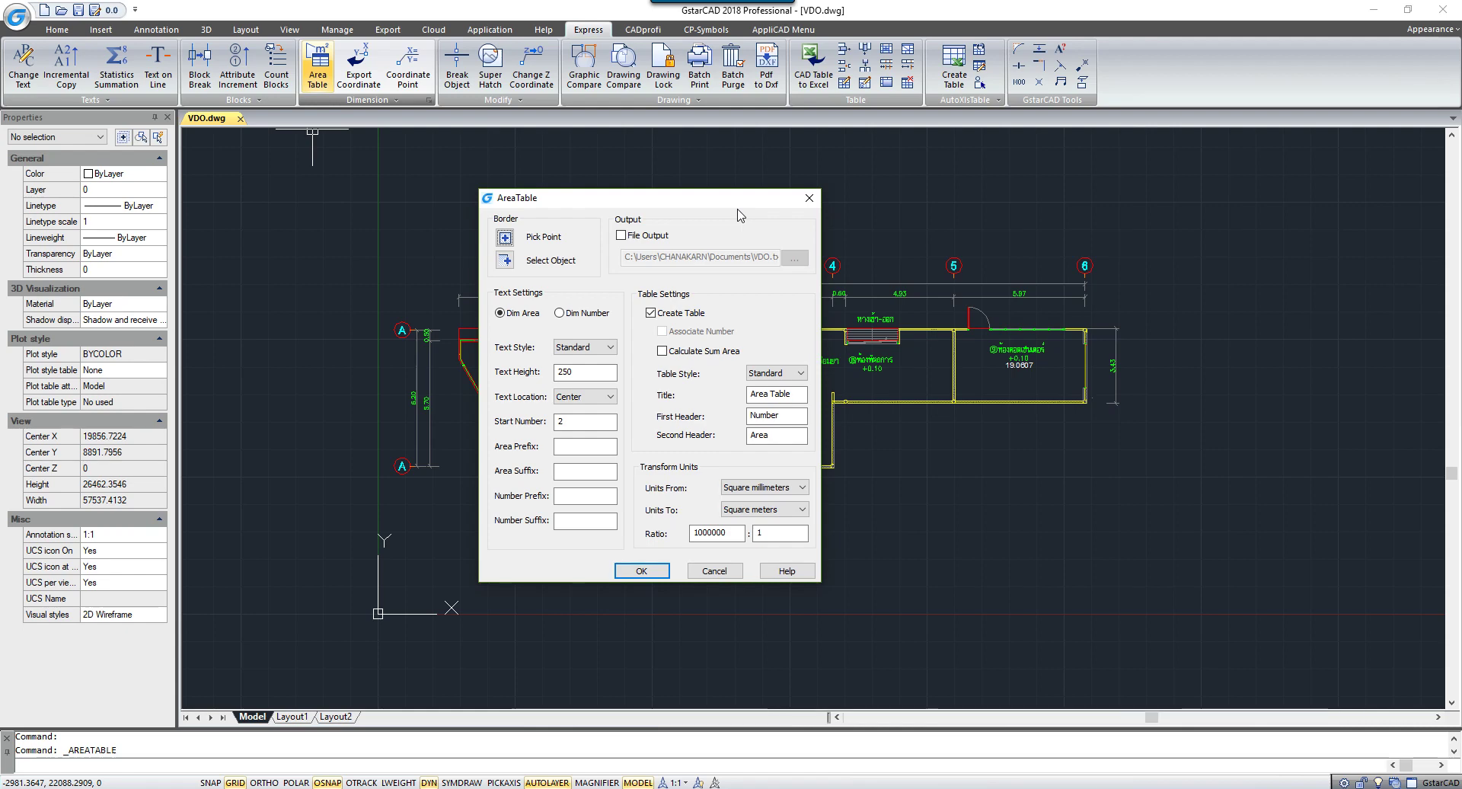
drag(743, 203, 1315, 217)
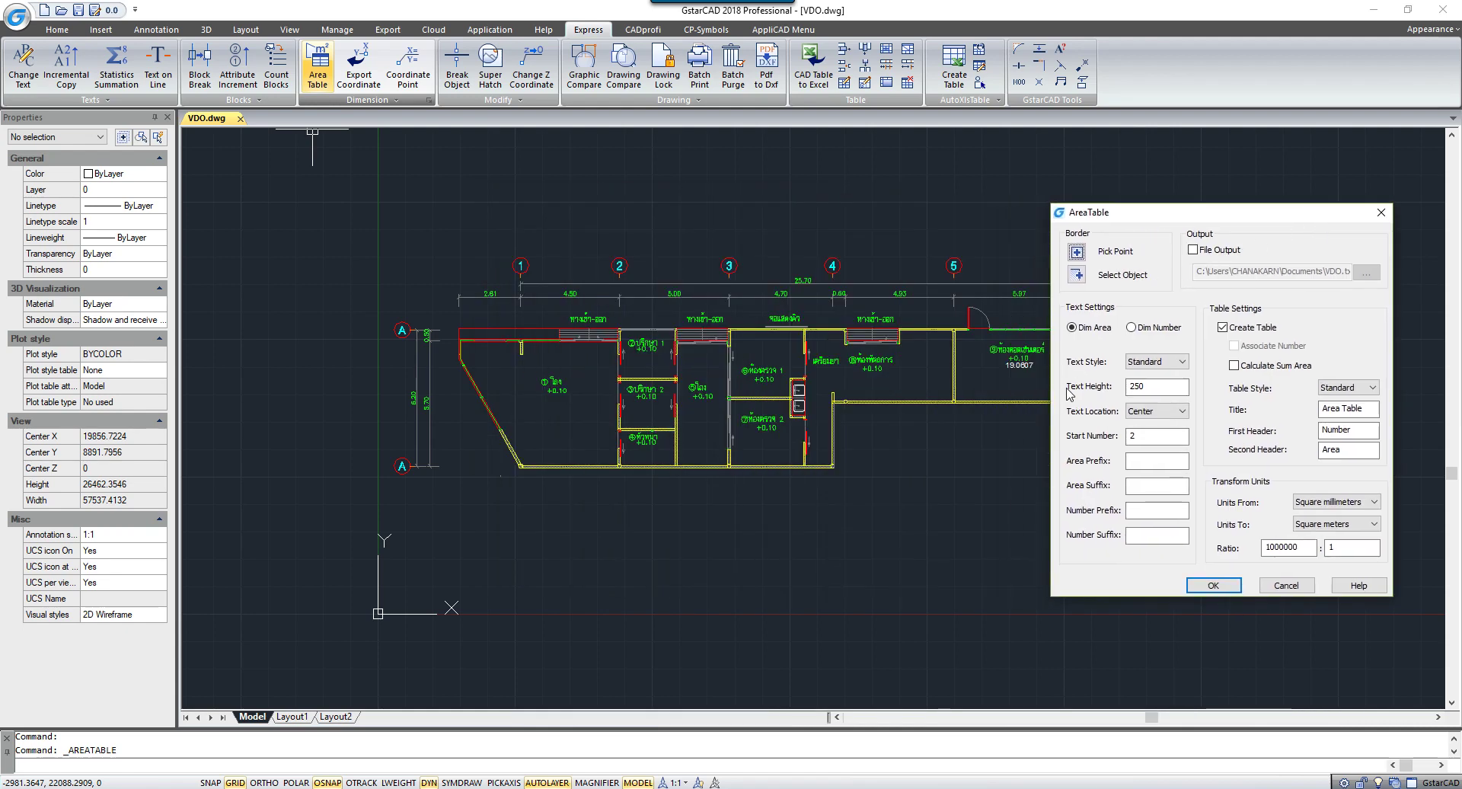
drag(1184, 212, 1259, 203)
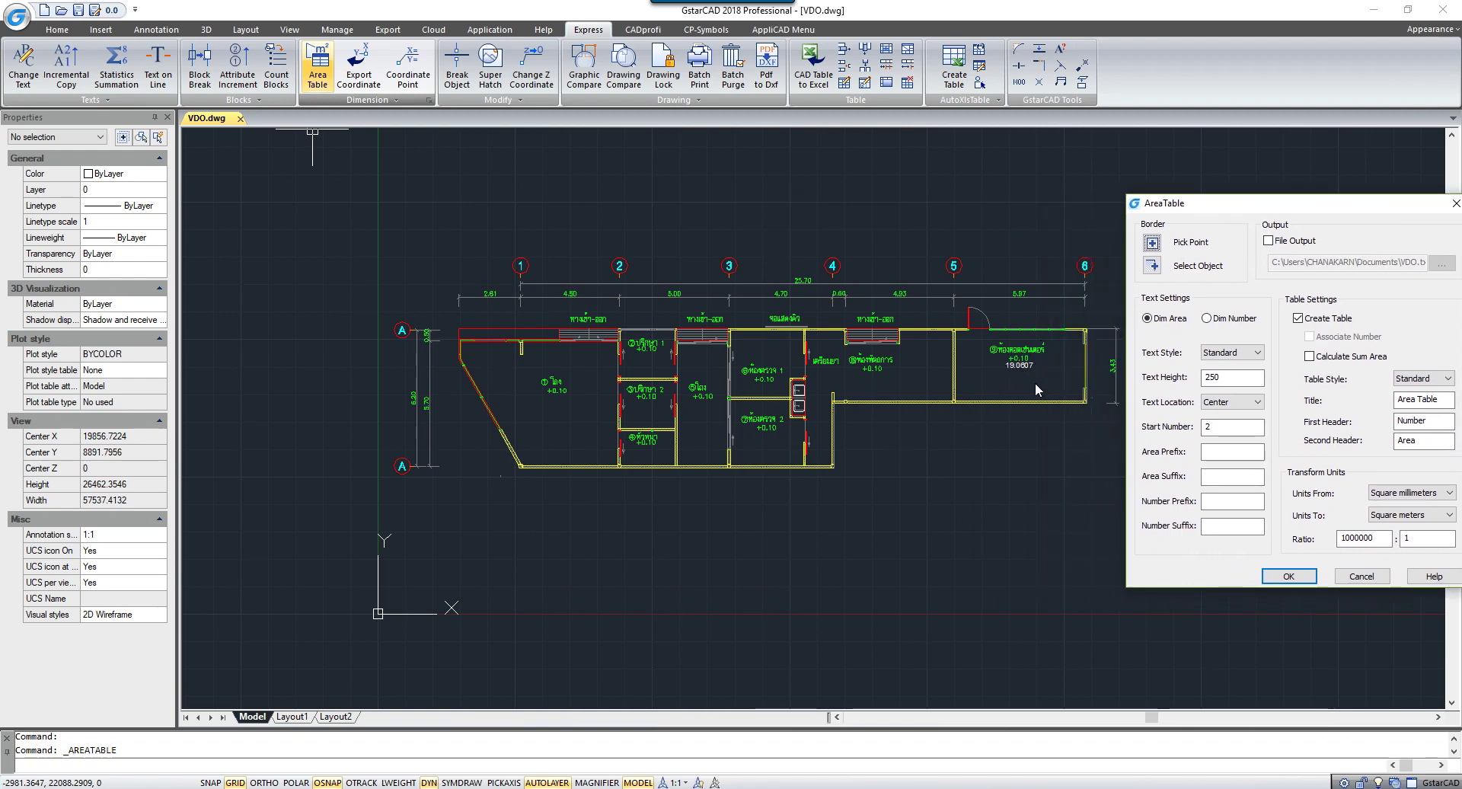
drag(1349, 206, 1190, 200)
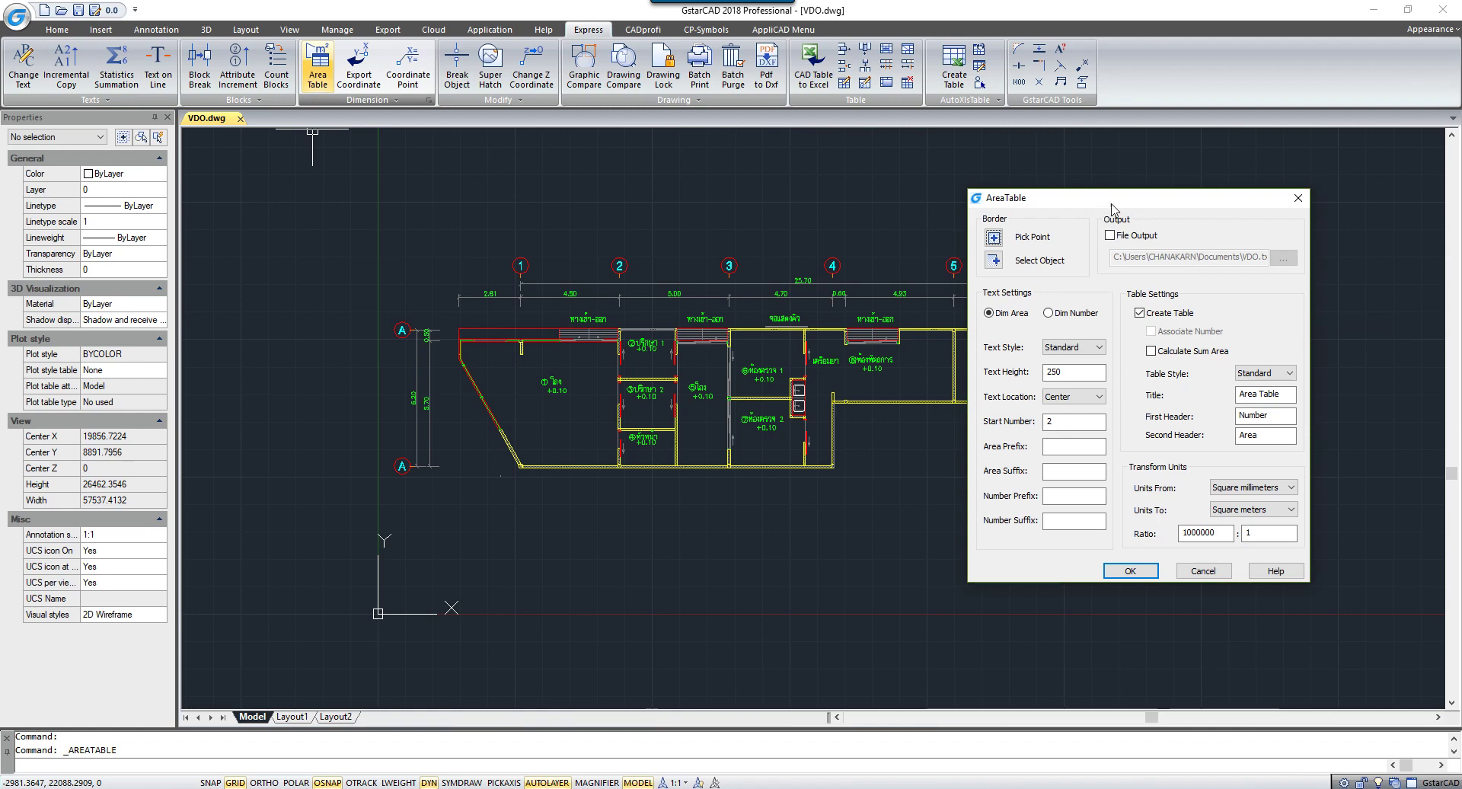
drag(1118, 204, 675, 226)
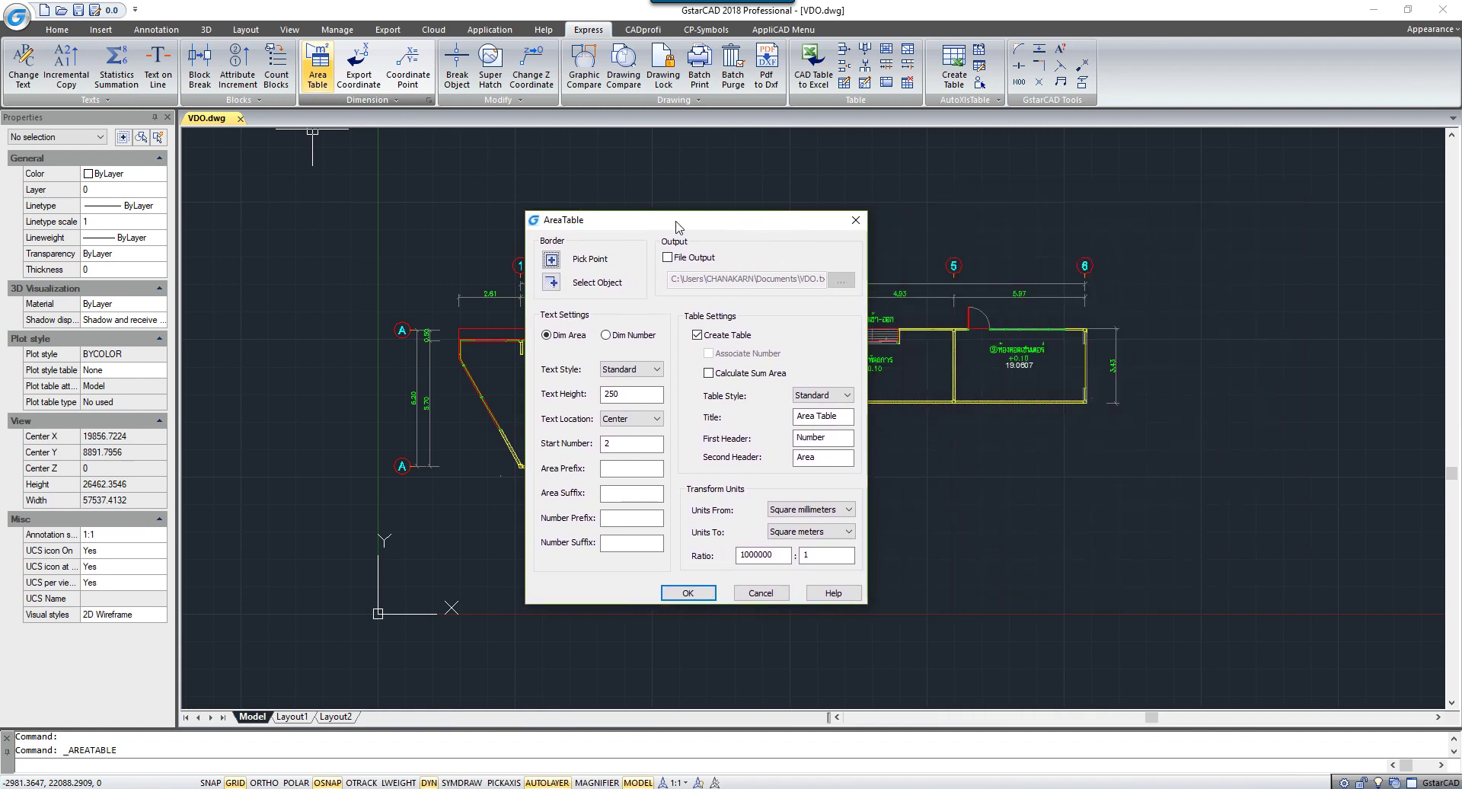
drag(675, 226, 318, 232)
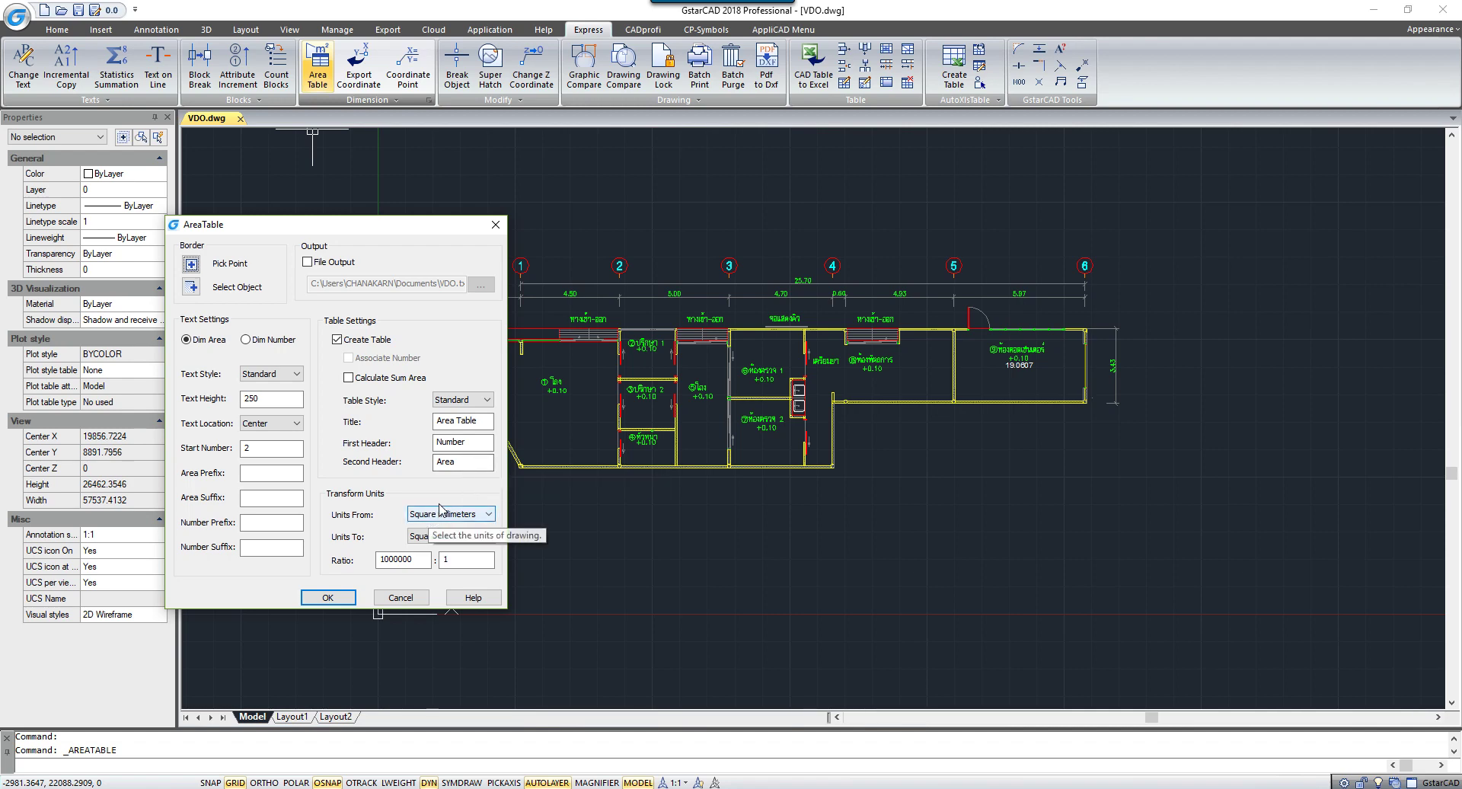
Keep Square millimeters converted to Square meters and set Start Number to 1
click(477, 516)
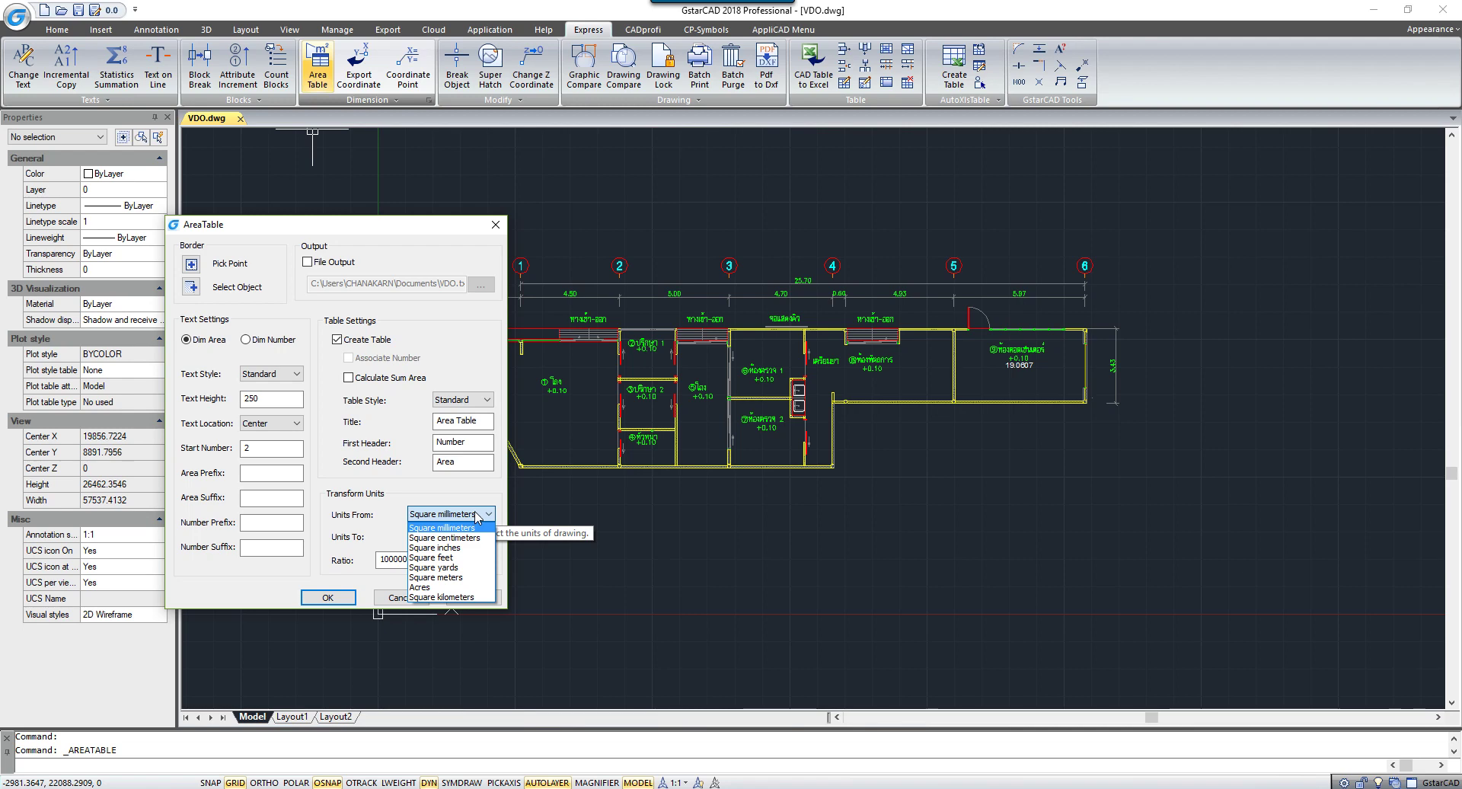
click(473, 526)
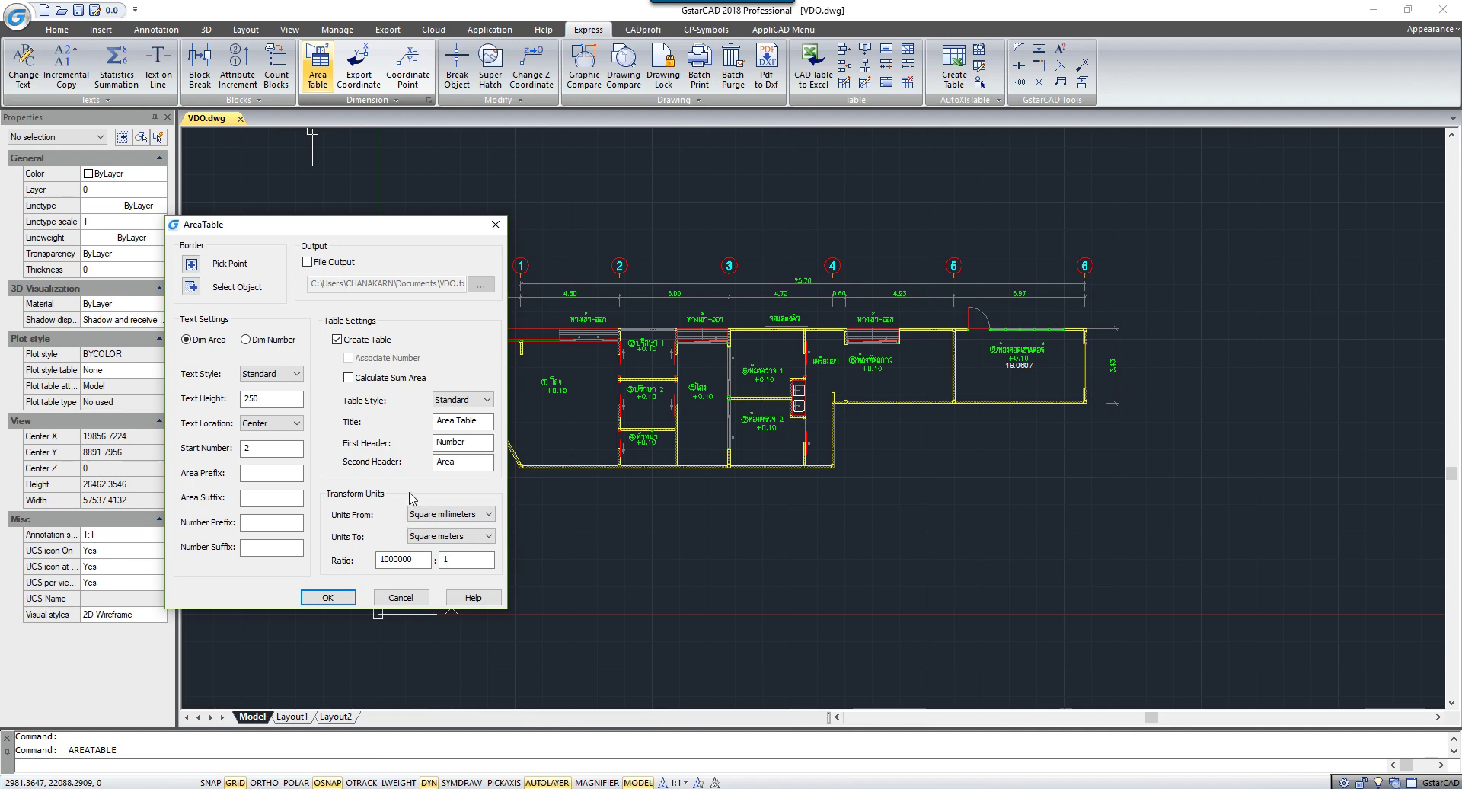
click(447, 541)
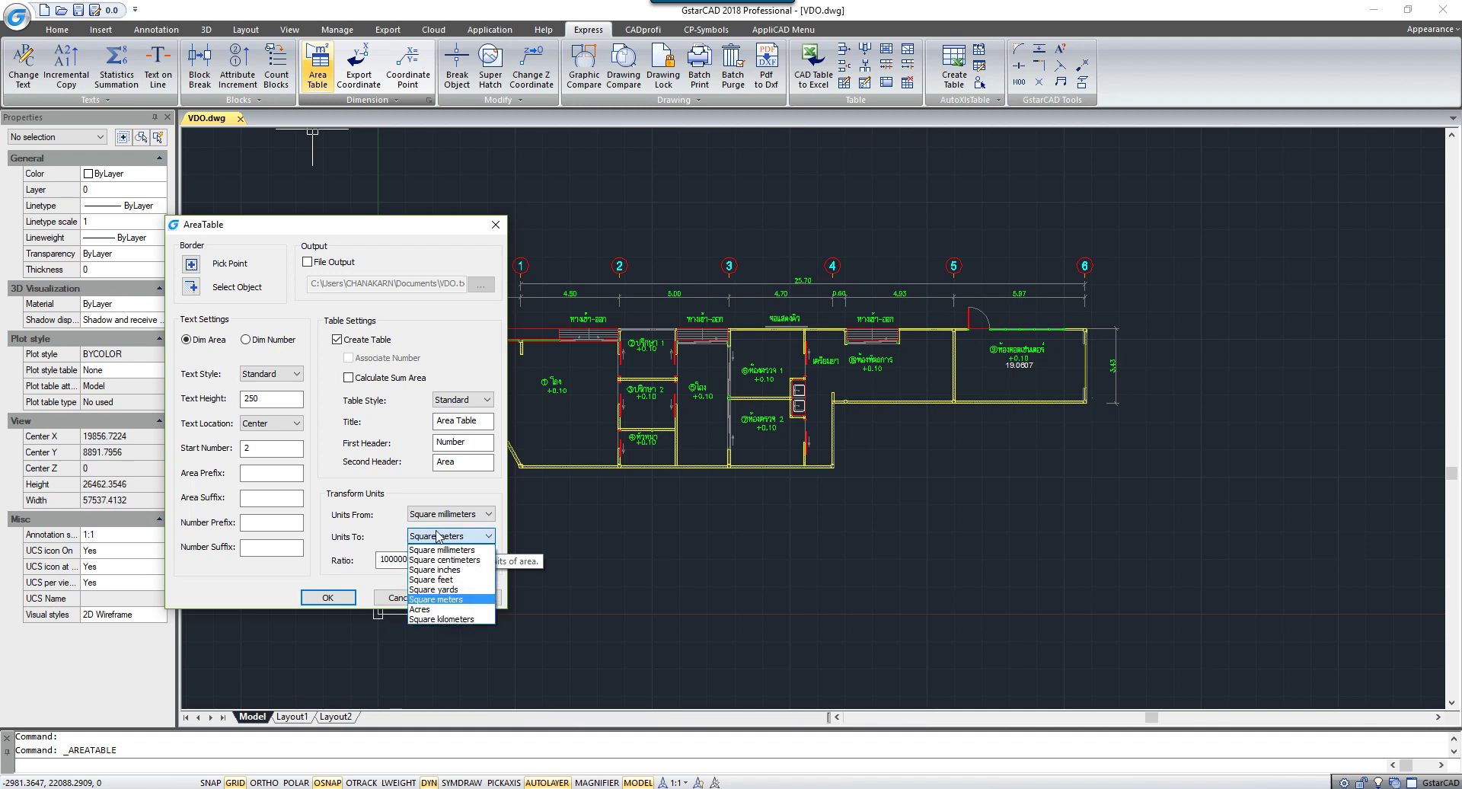
click(439, 535)
double_click(237, 450)
text(1)
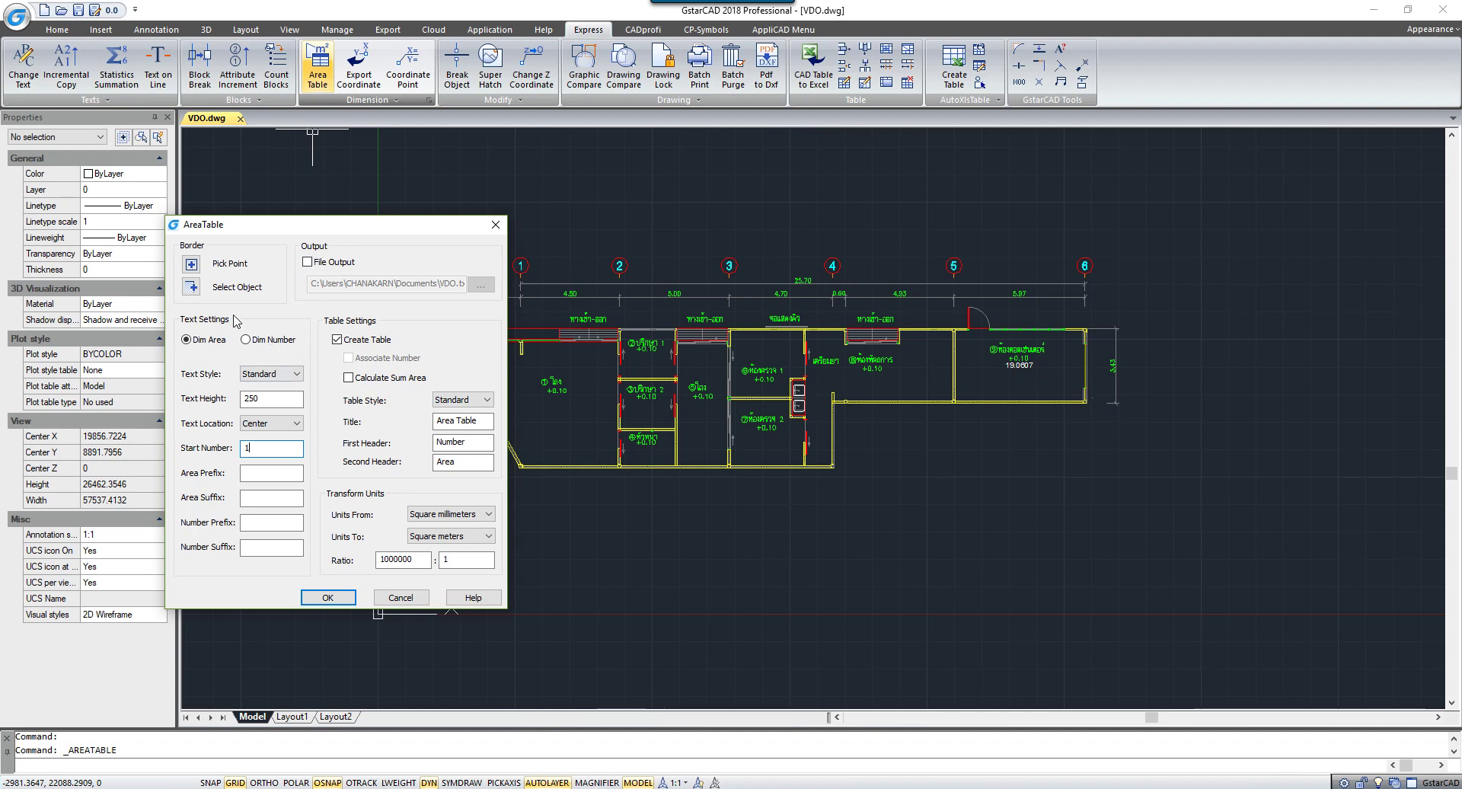
Place the empty Area Table below-right of the floor plan
click(191, 263)
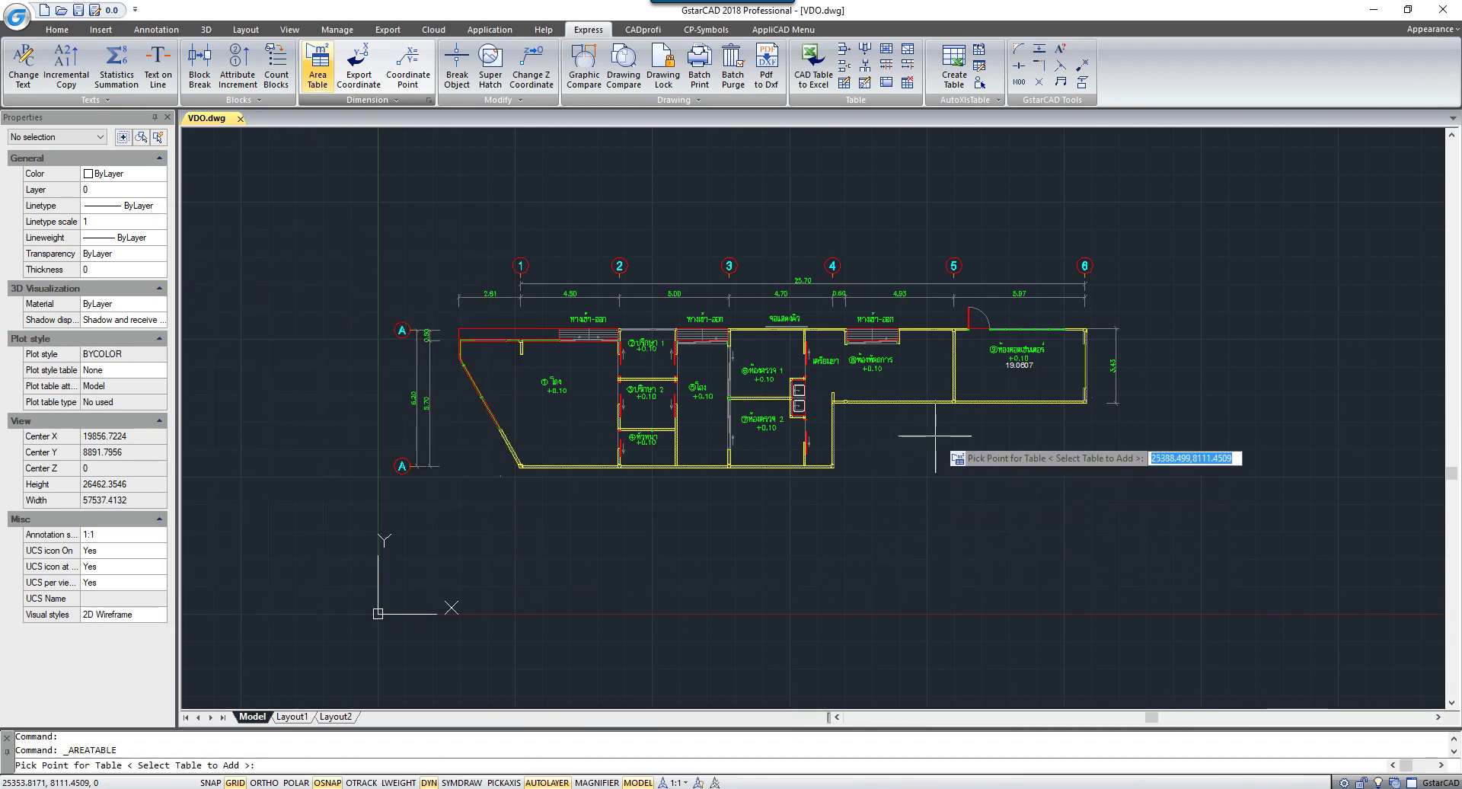
click(900, 442)
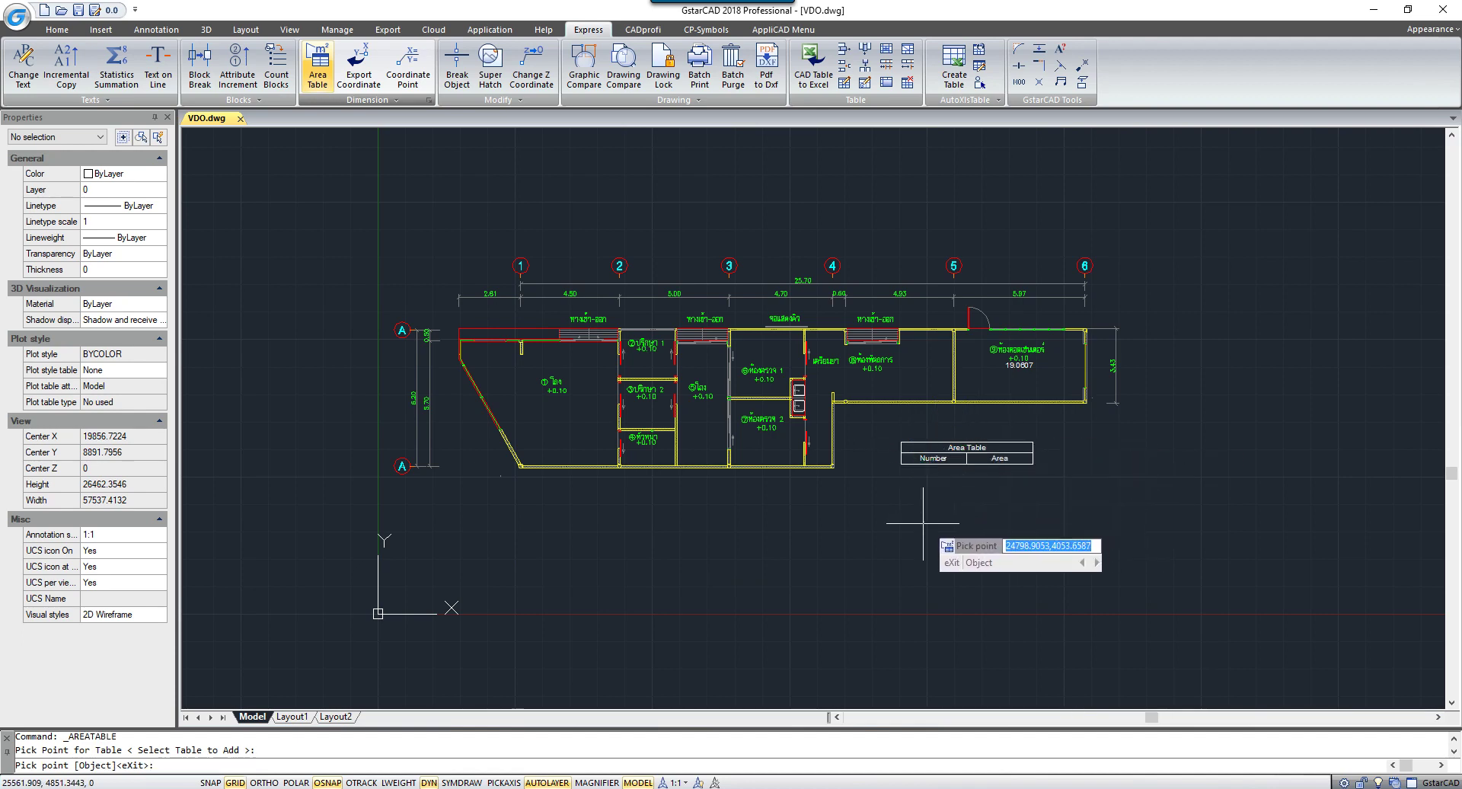
middle_drag(862, 576, 759, 593)
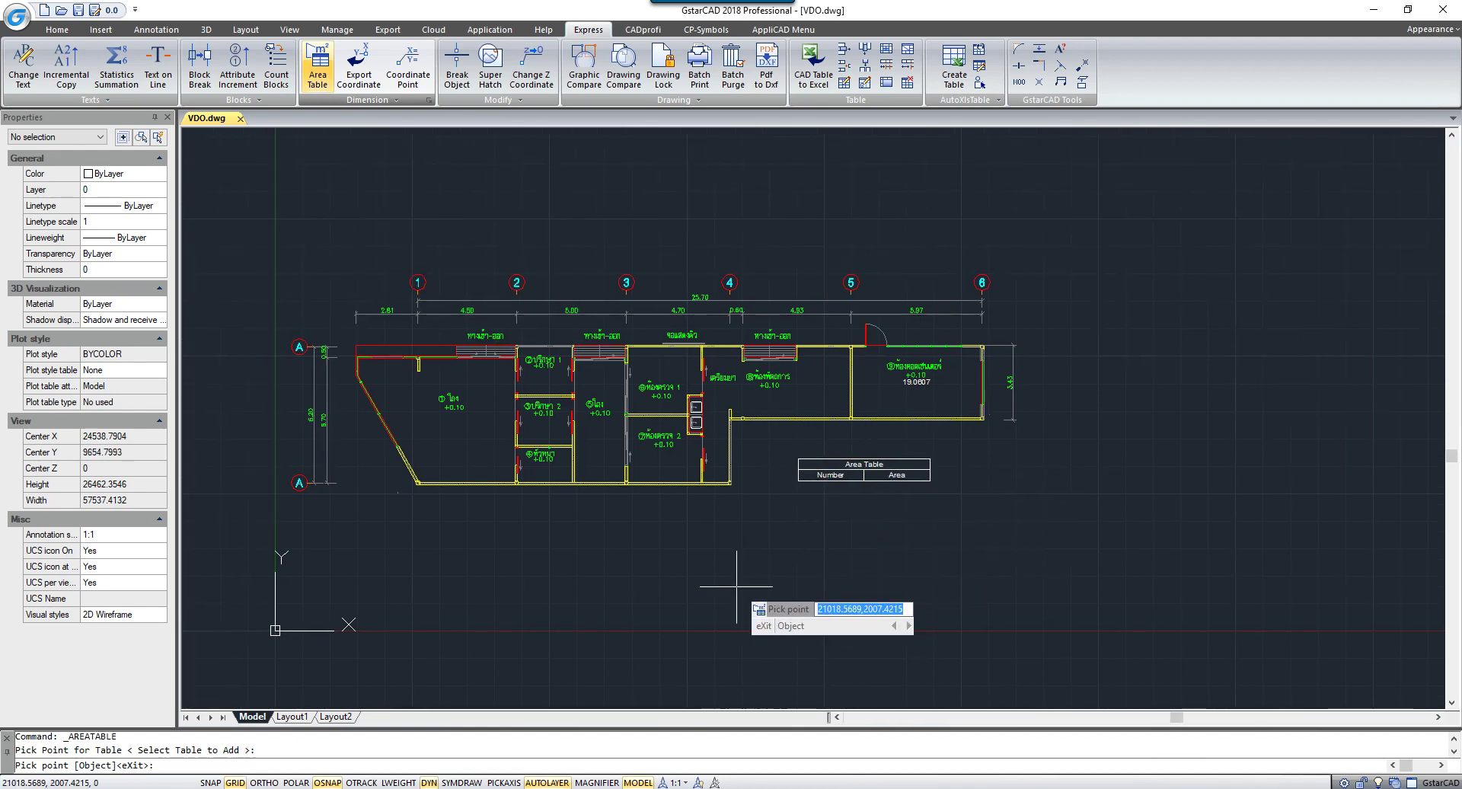
Pick the large left room, the room between grids 2 and 3, the large right room and room ⑥, then finish
click(463, 440)
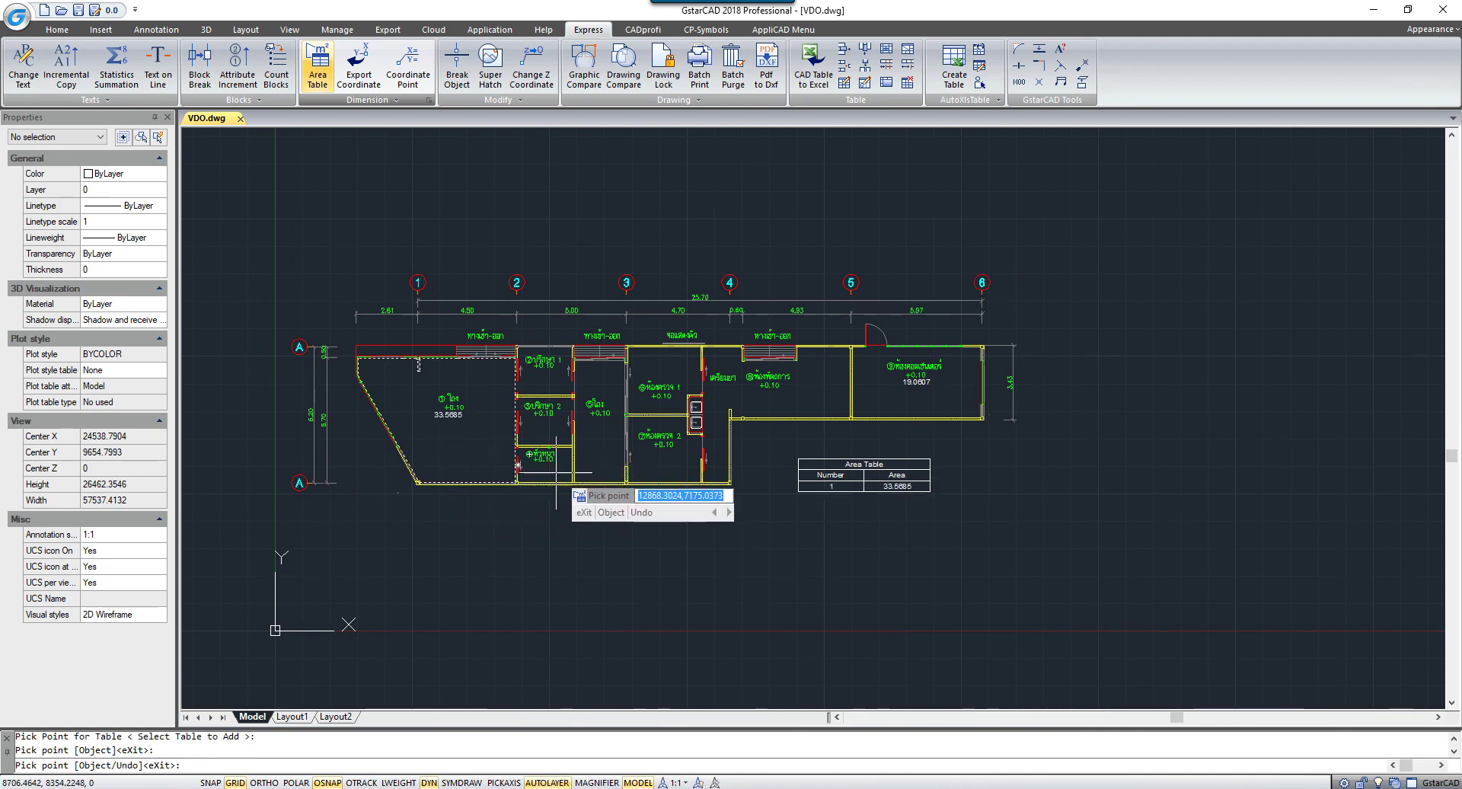
click(606, 390)
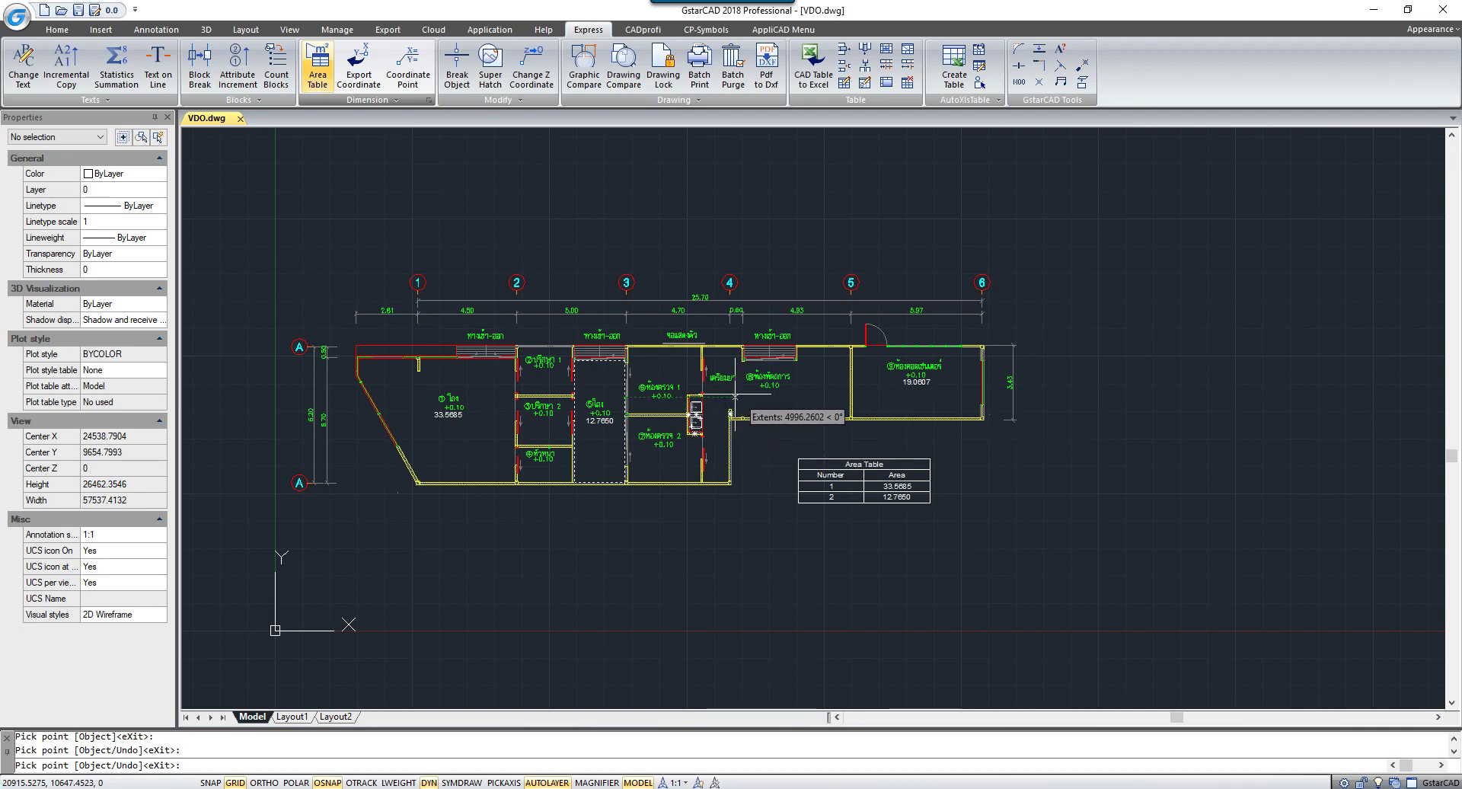
click(850, 382)
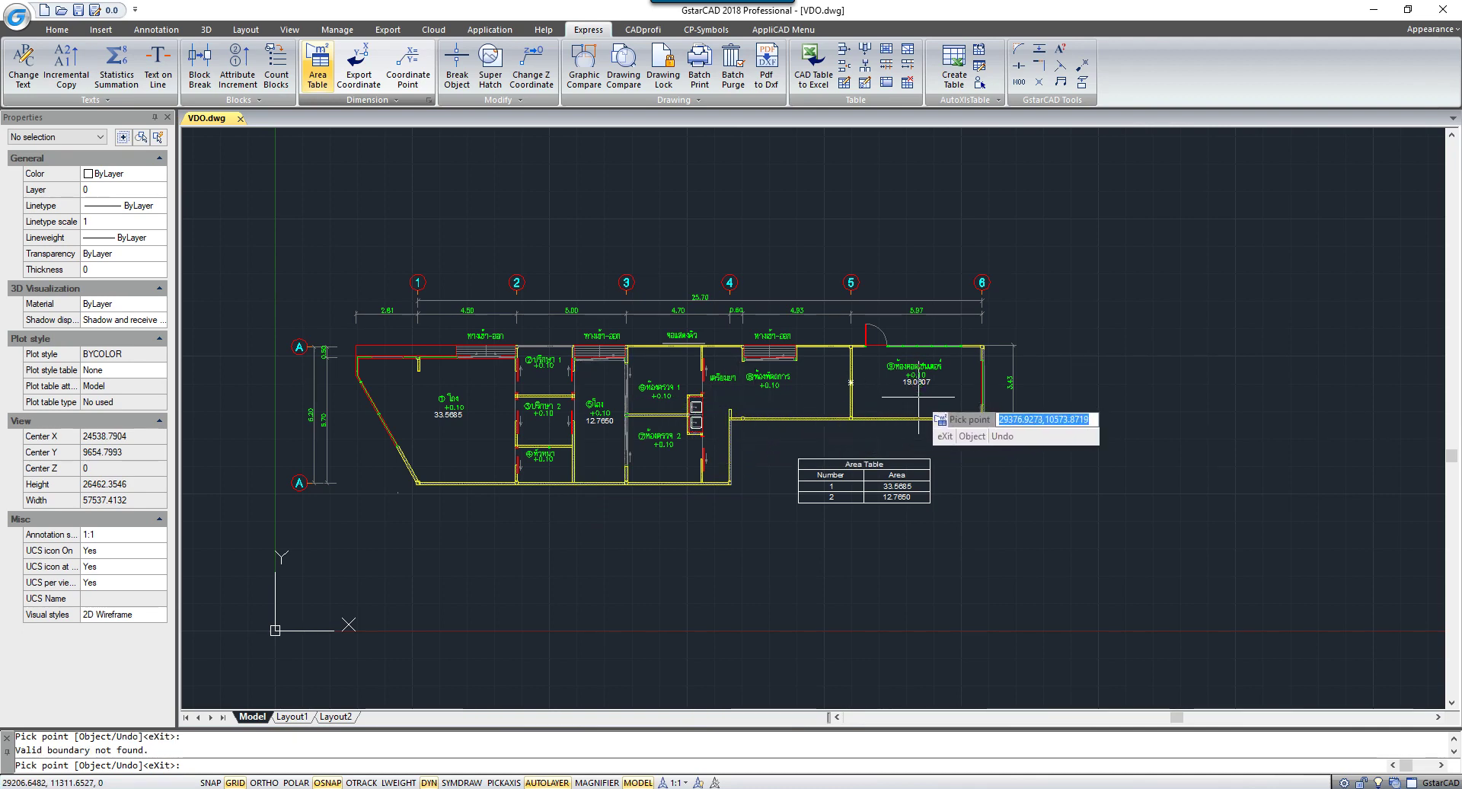
click(890, 411)
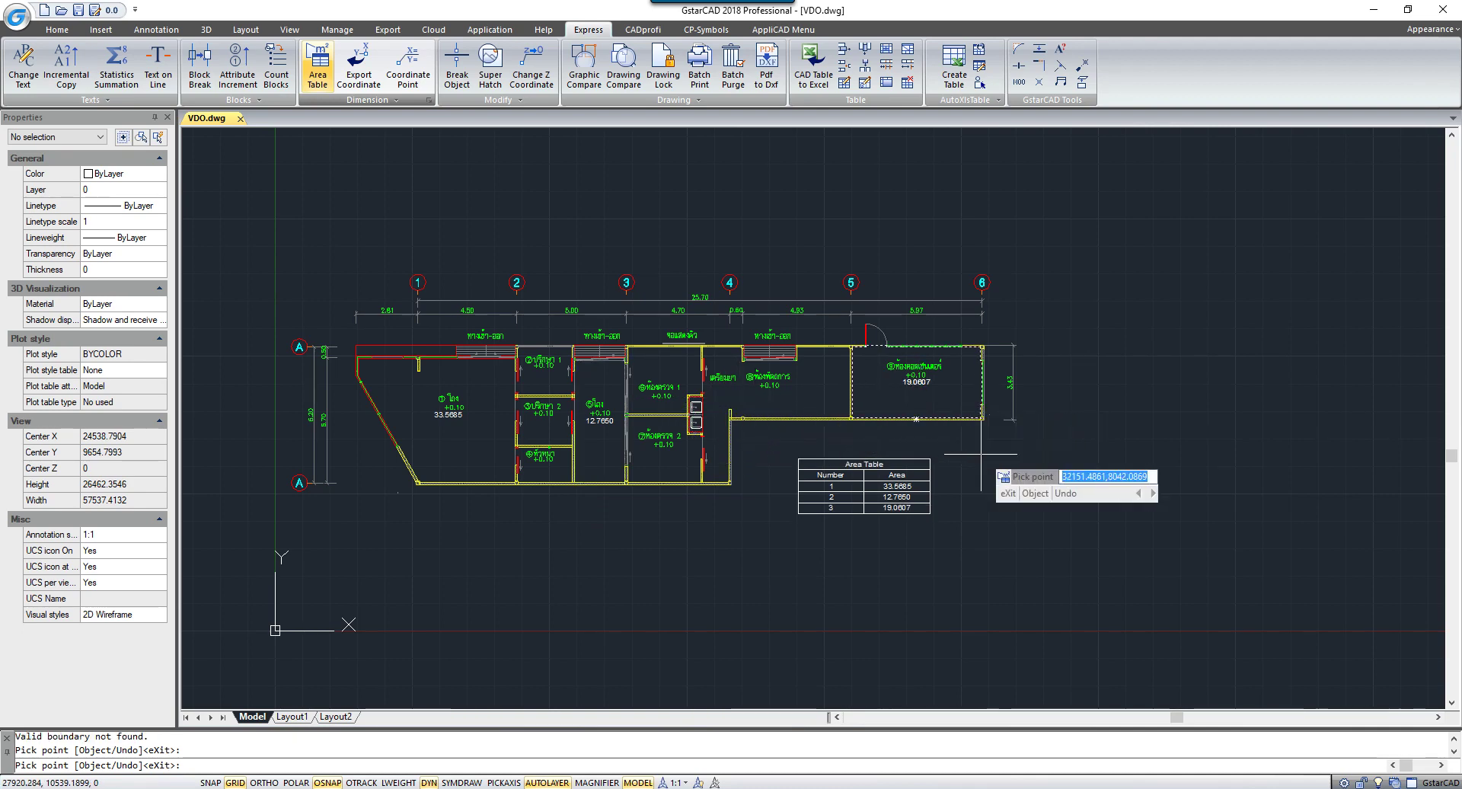
scroll(901, 499, up, 4)
scroll(556, 427, down, 3)
scroll(556, 396, up, 3)
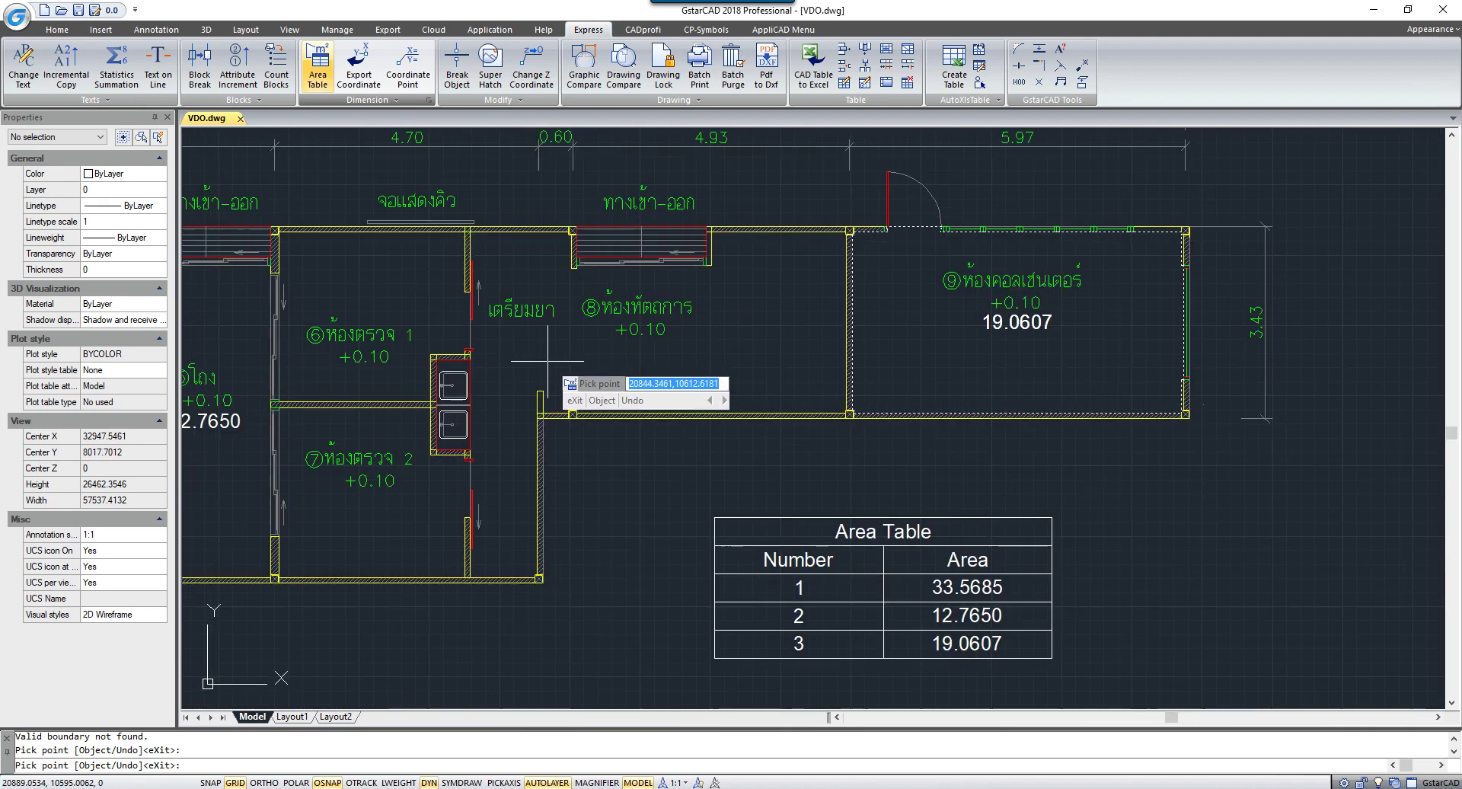
click(382, 333)
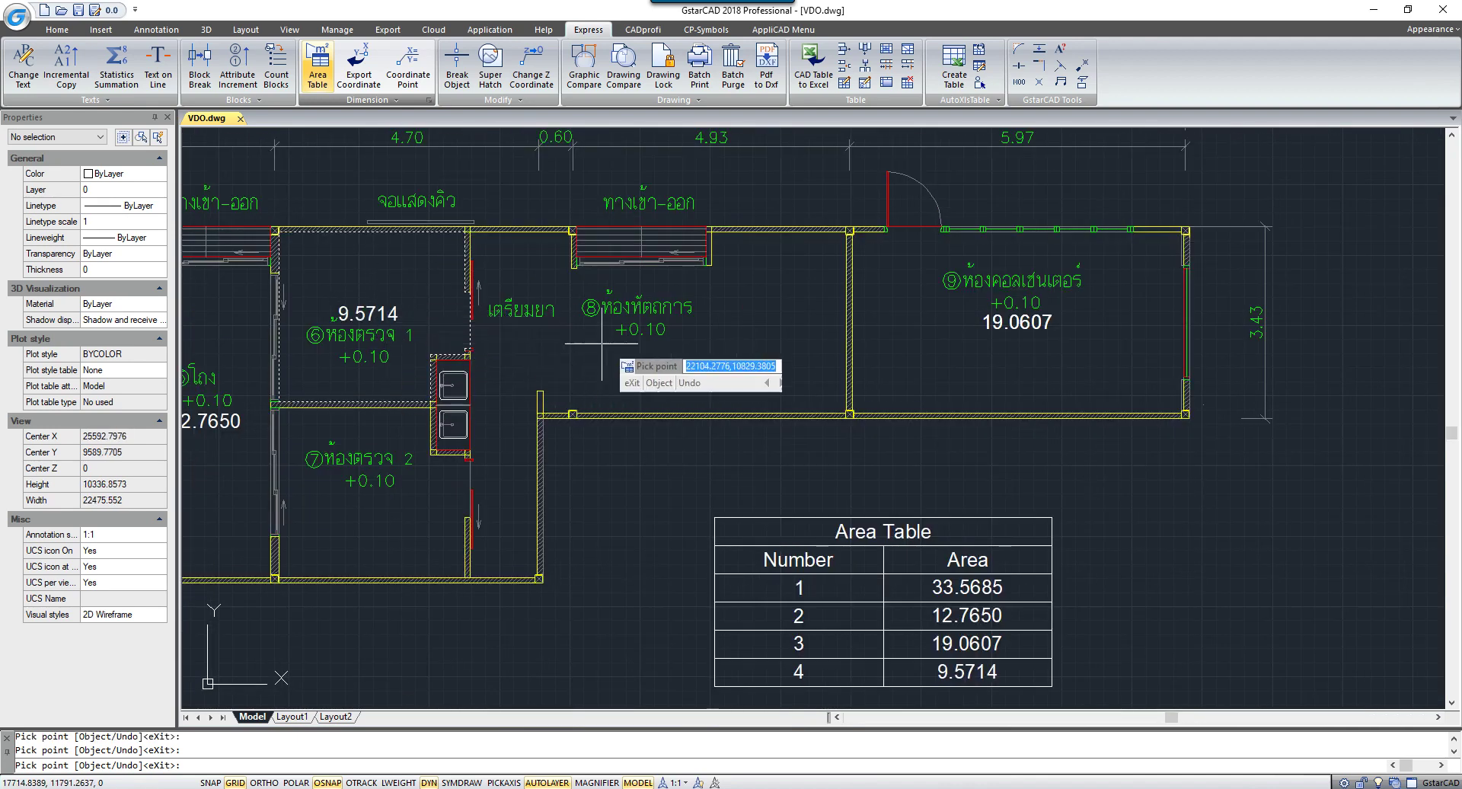
scroll(727, 385, down, 2)
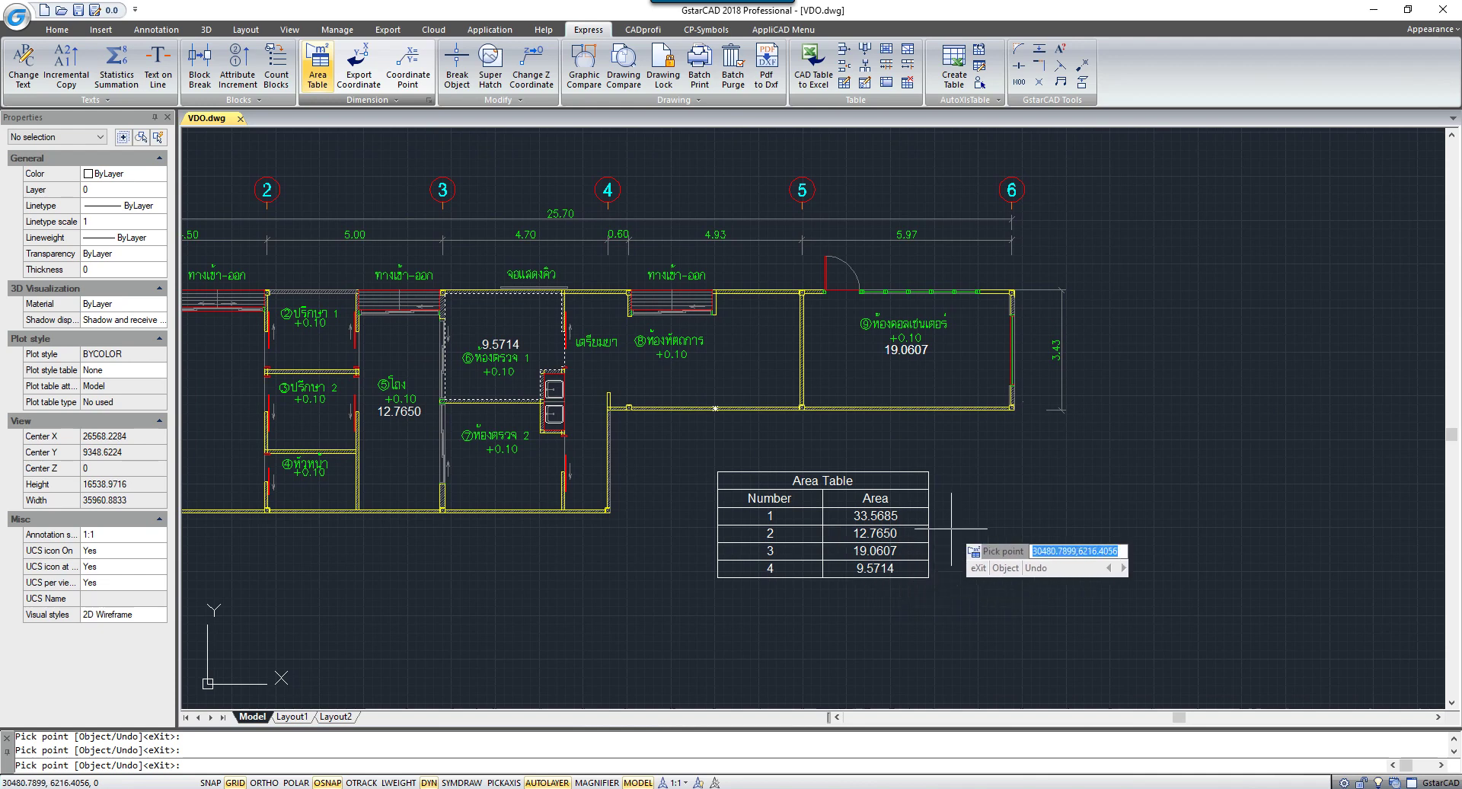
key(Return)
scroll(863, 551, up, 2)
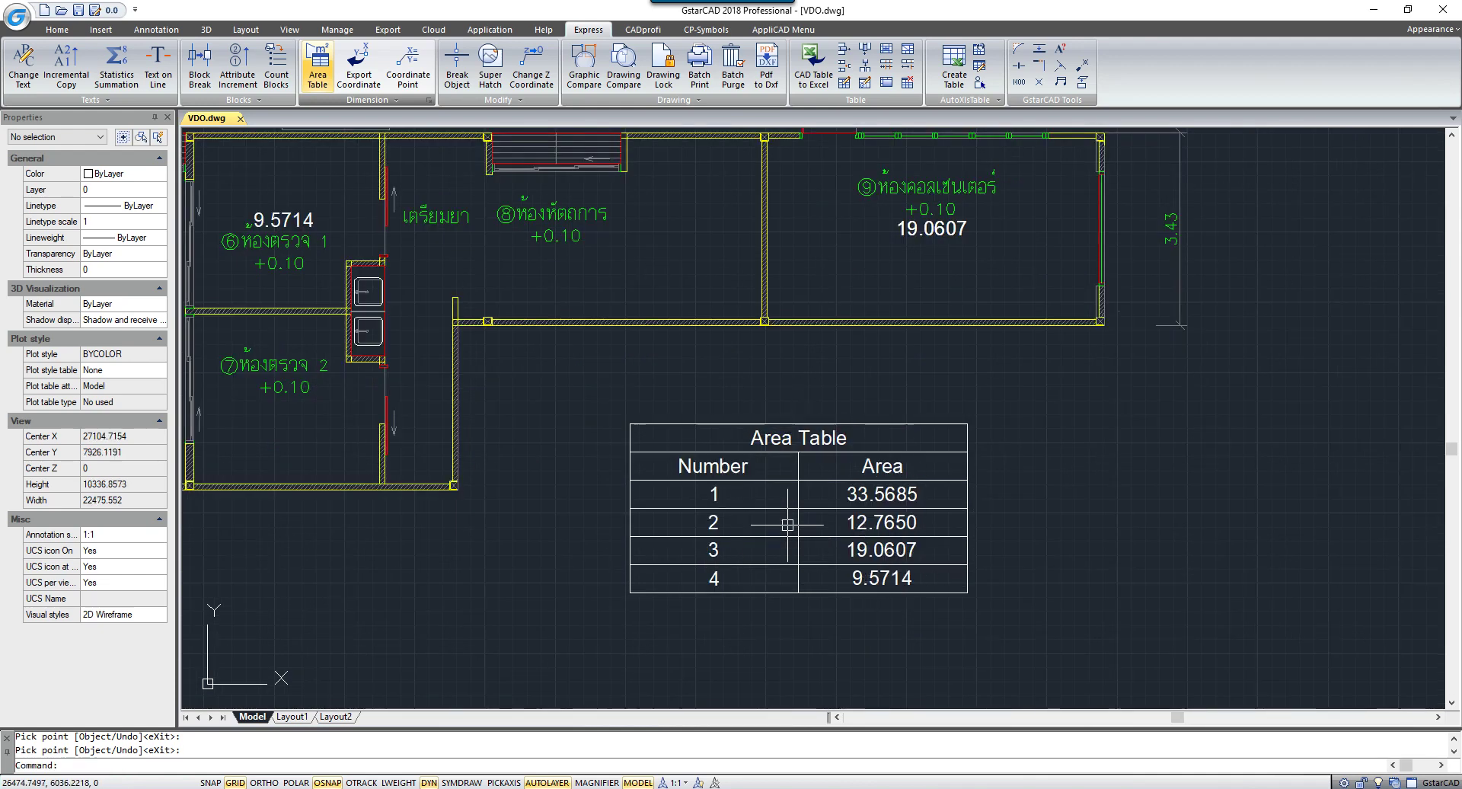
Select the Area Table with a crossing window, then reselect it by clicking the table
middle_drag(732, 563, 796, 478)
click(1019, 487)
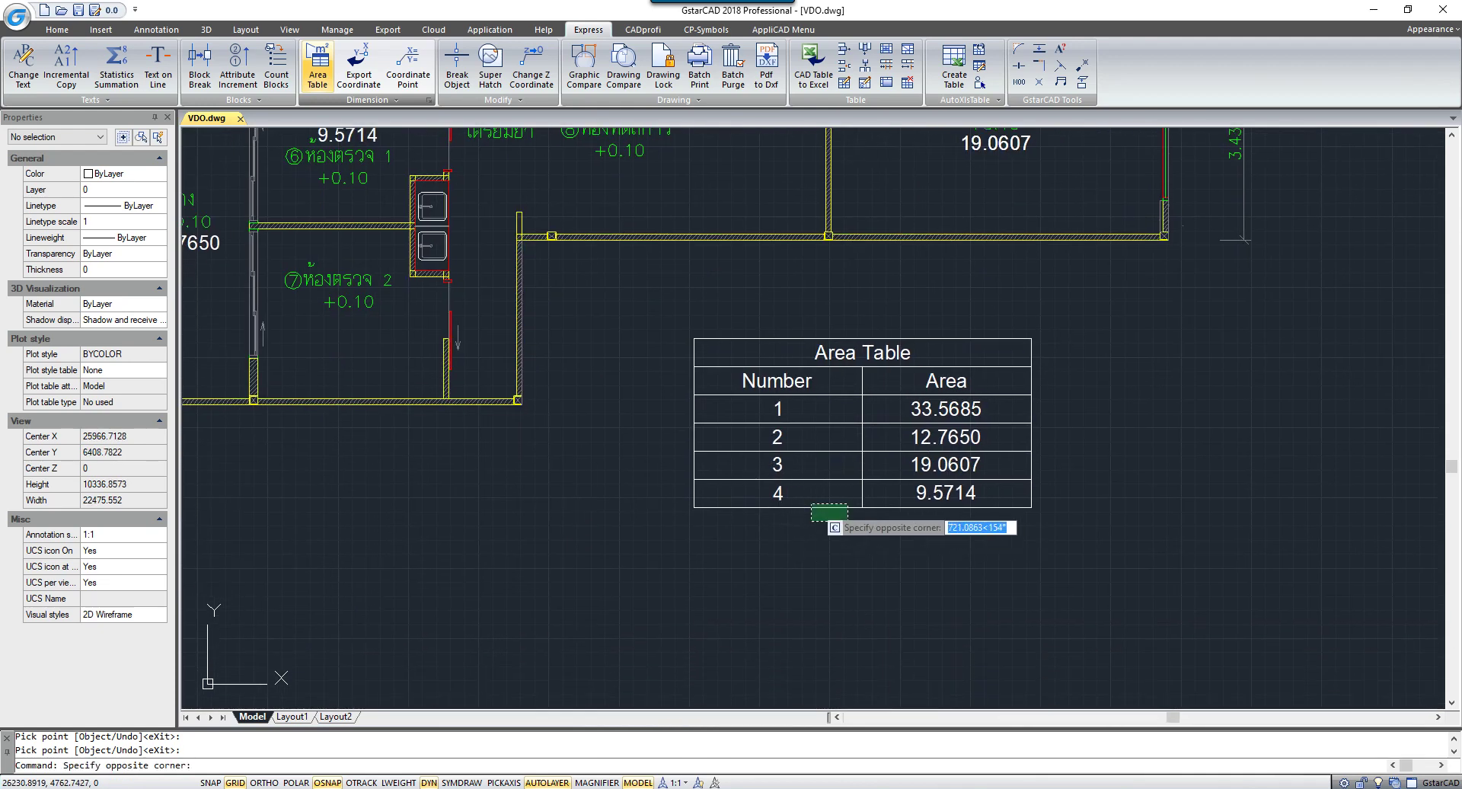
click(429, 646)
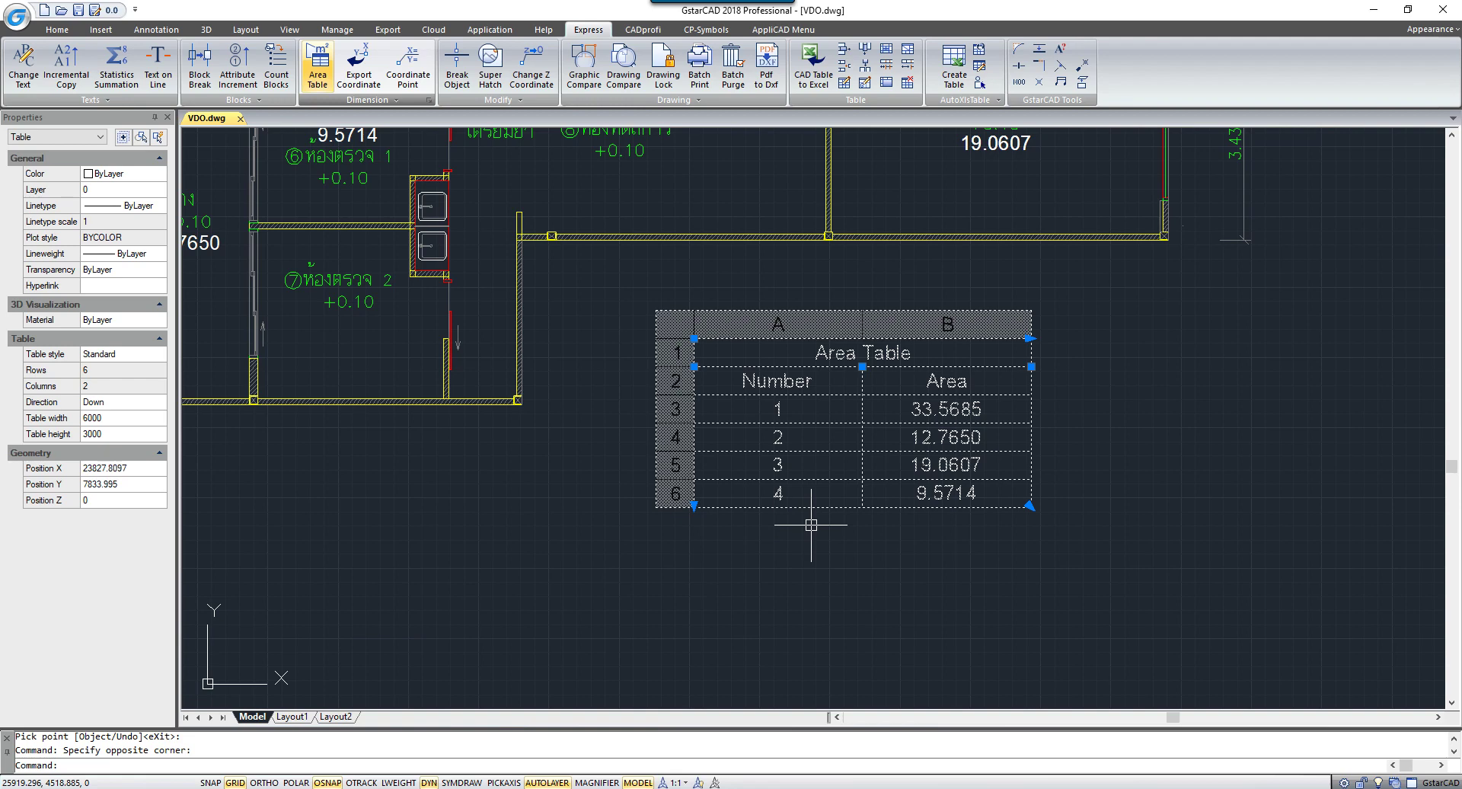
key(Escape)
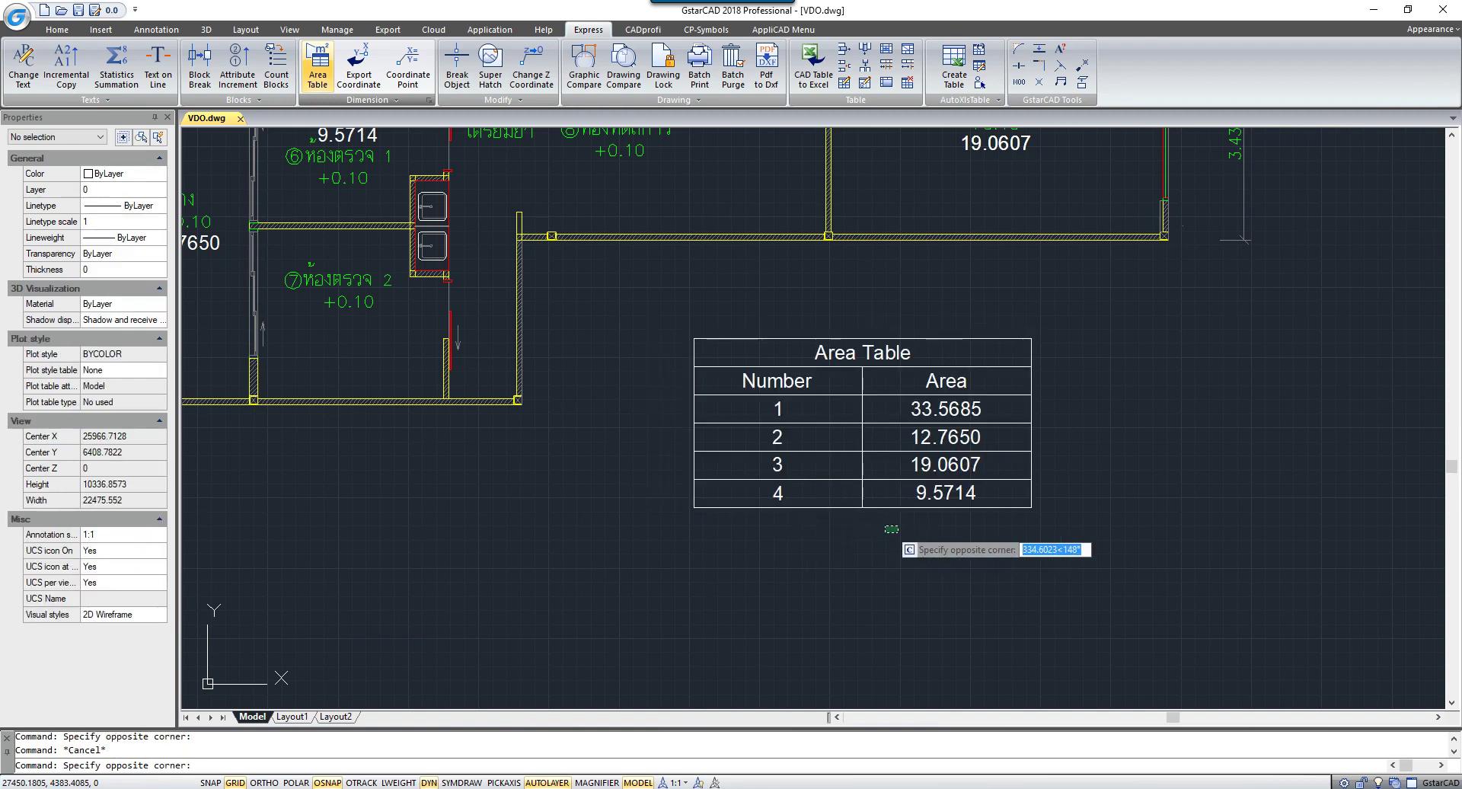
click(859, 525)
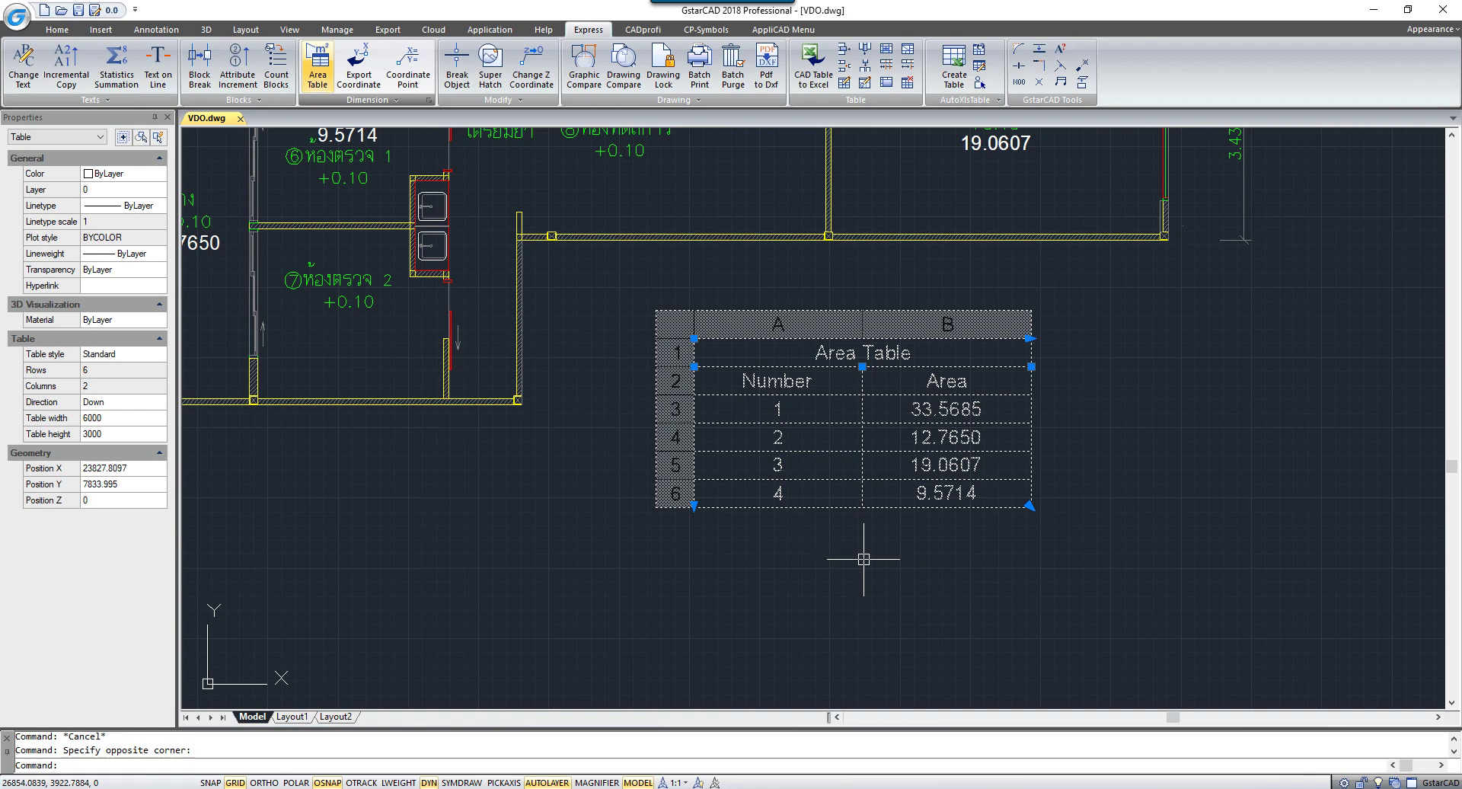
key(Escape)
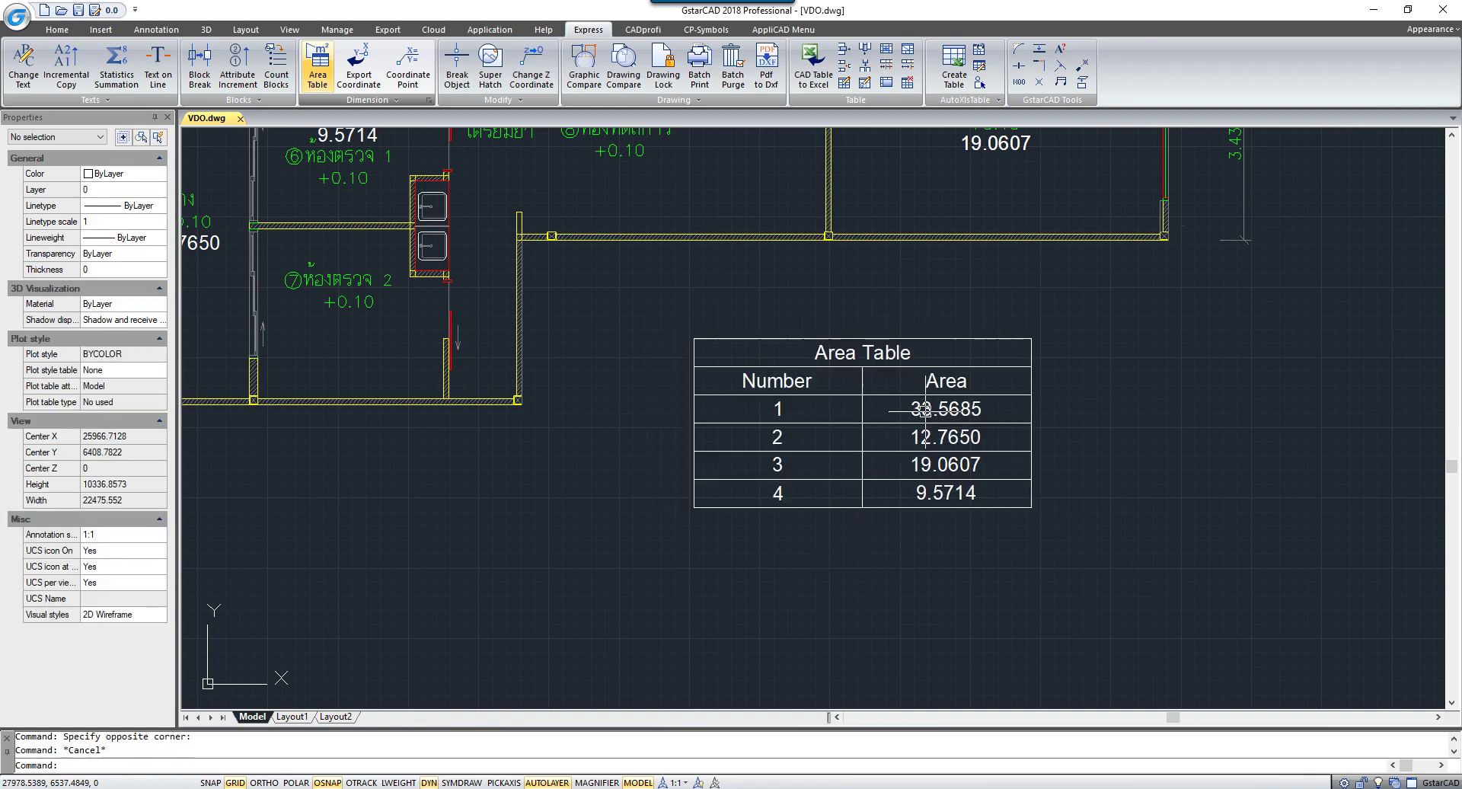
double_click(925, 412)
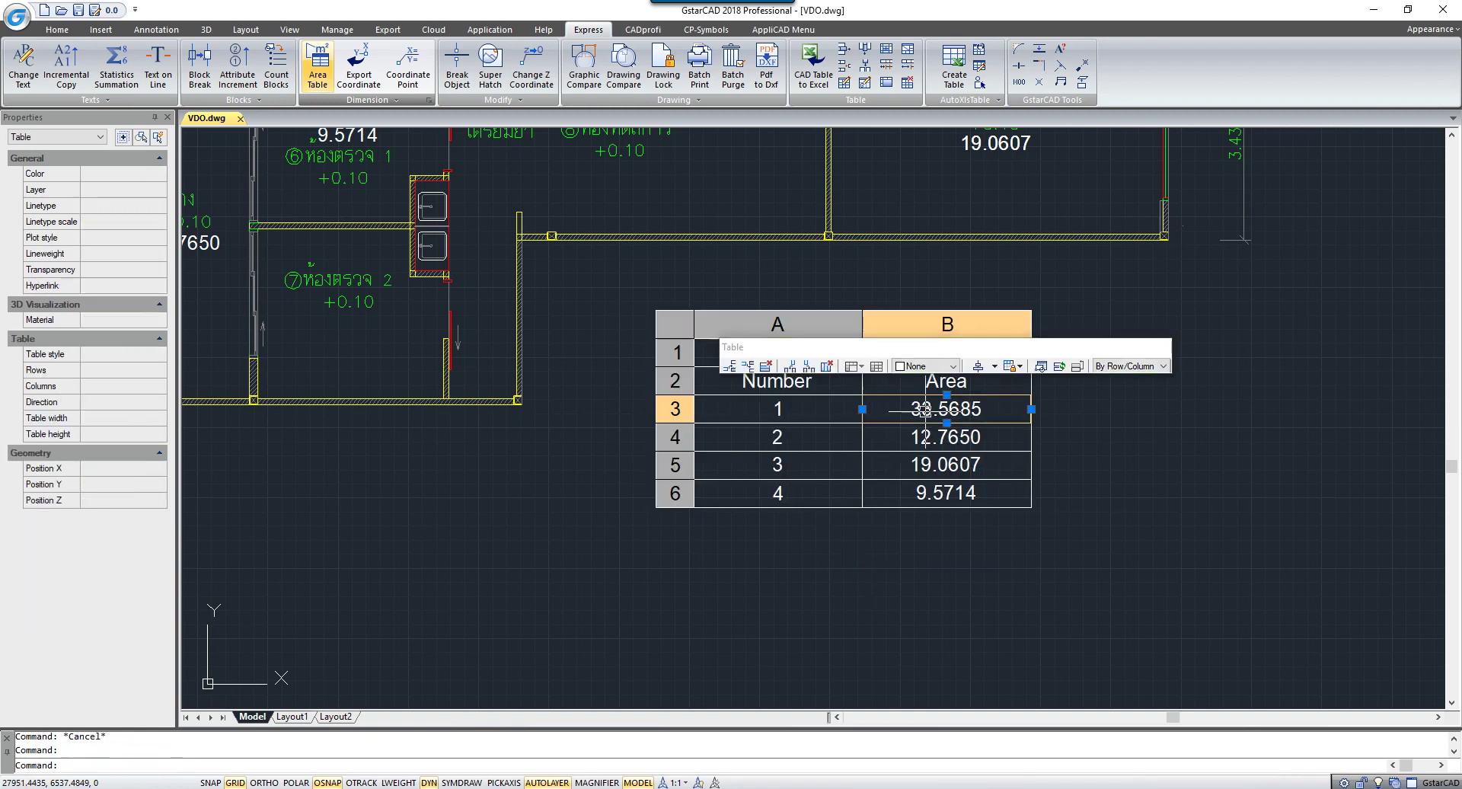
double_click(980, 414)
click(1108, 454)
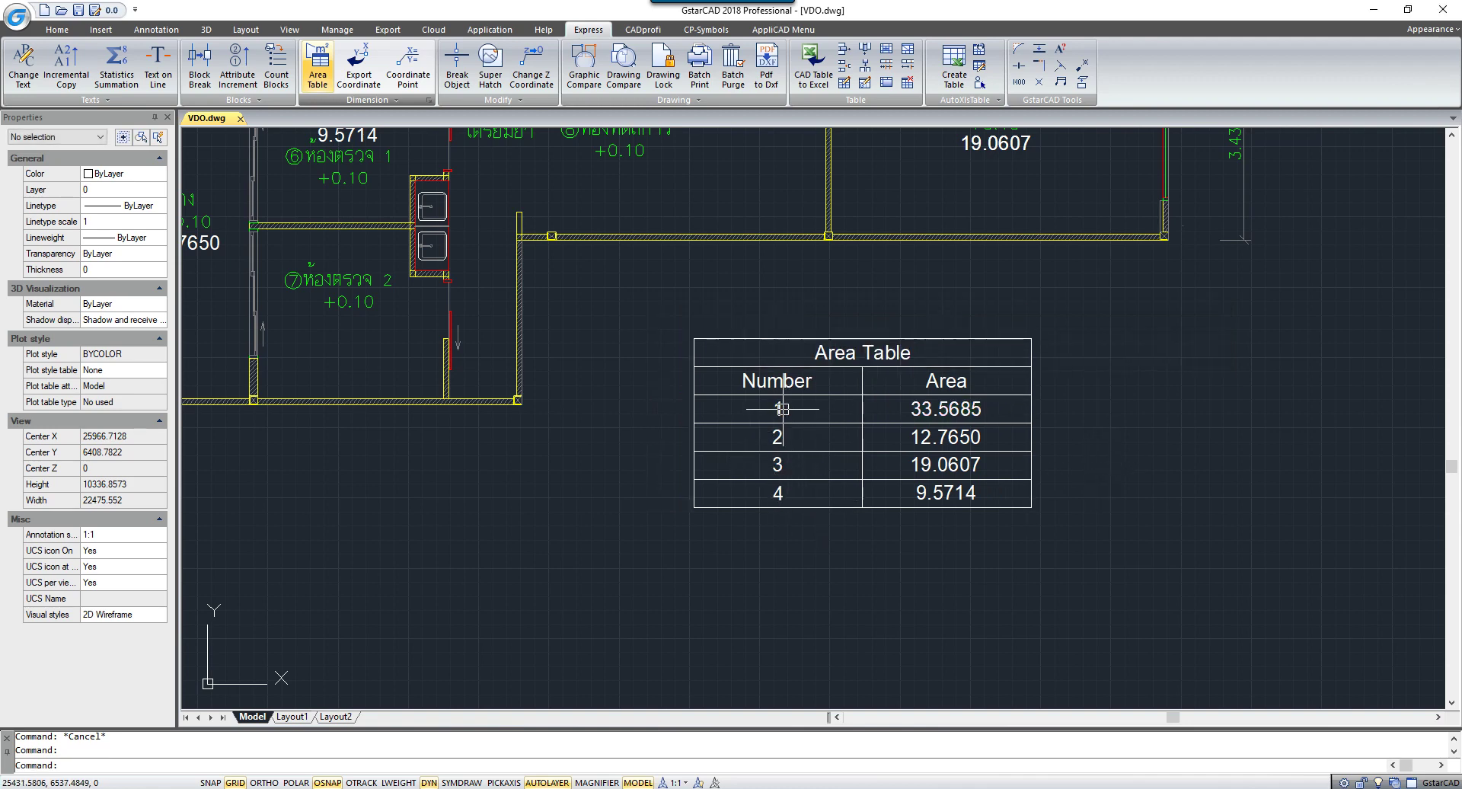
click(776, 383)
click(778, 405)
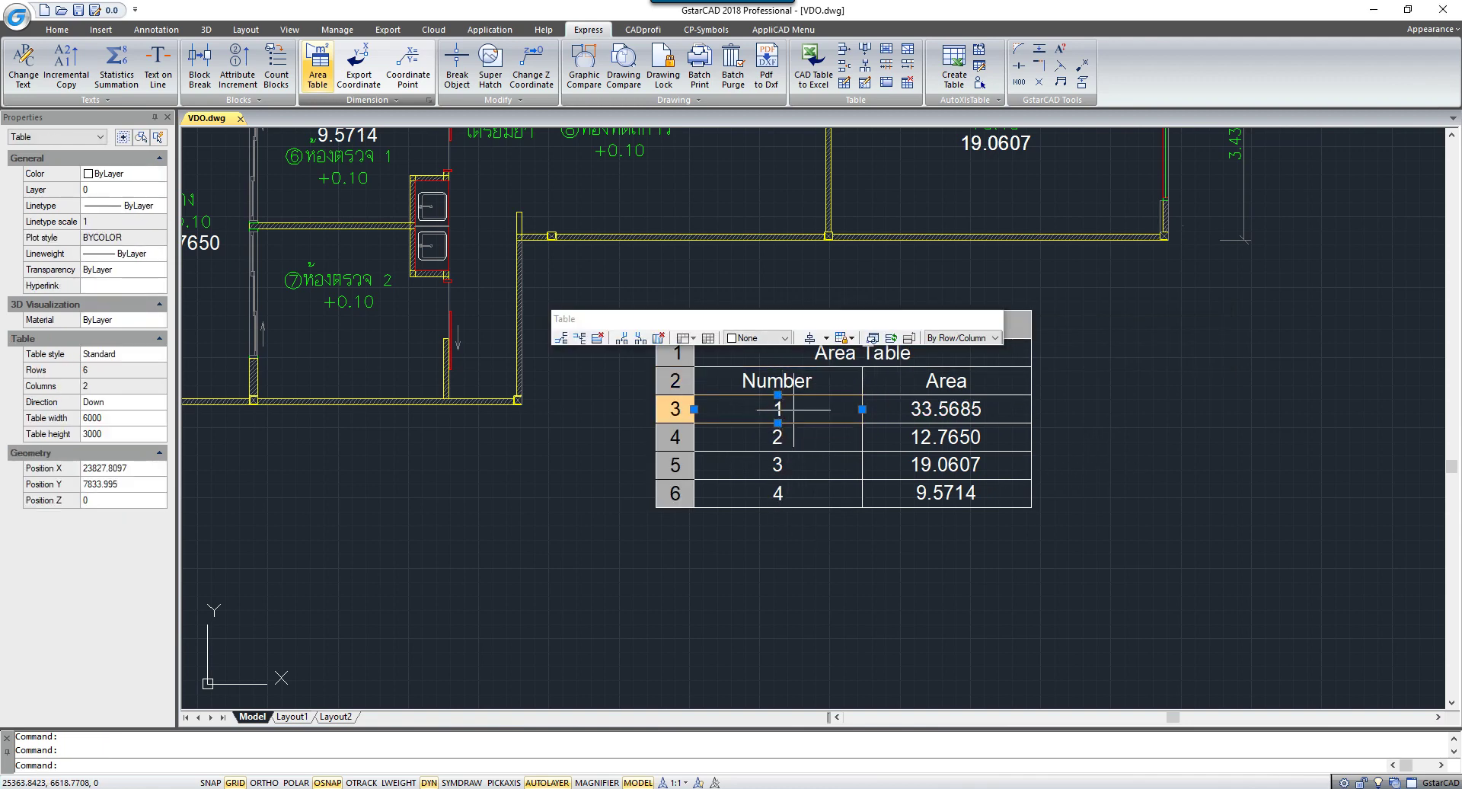
double_click(799, 411)
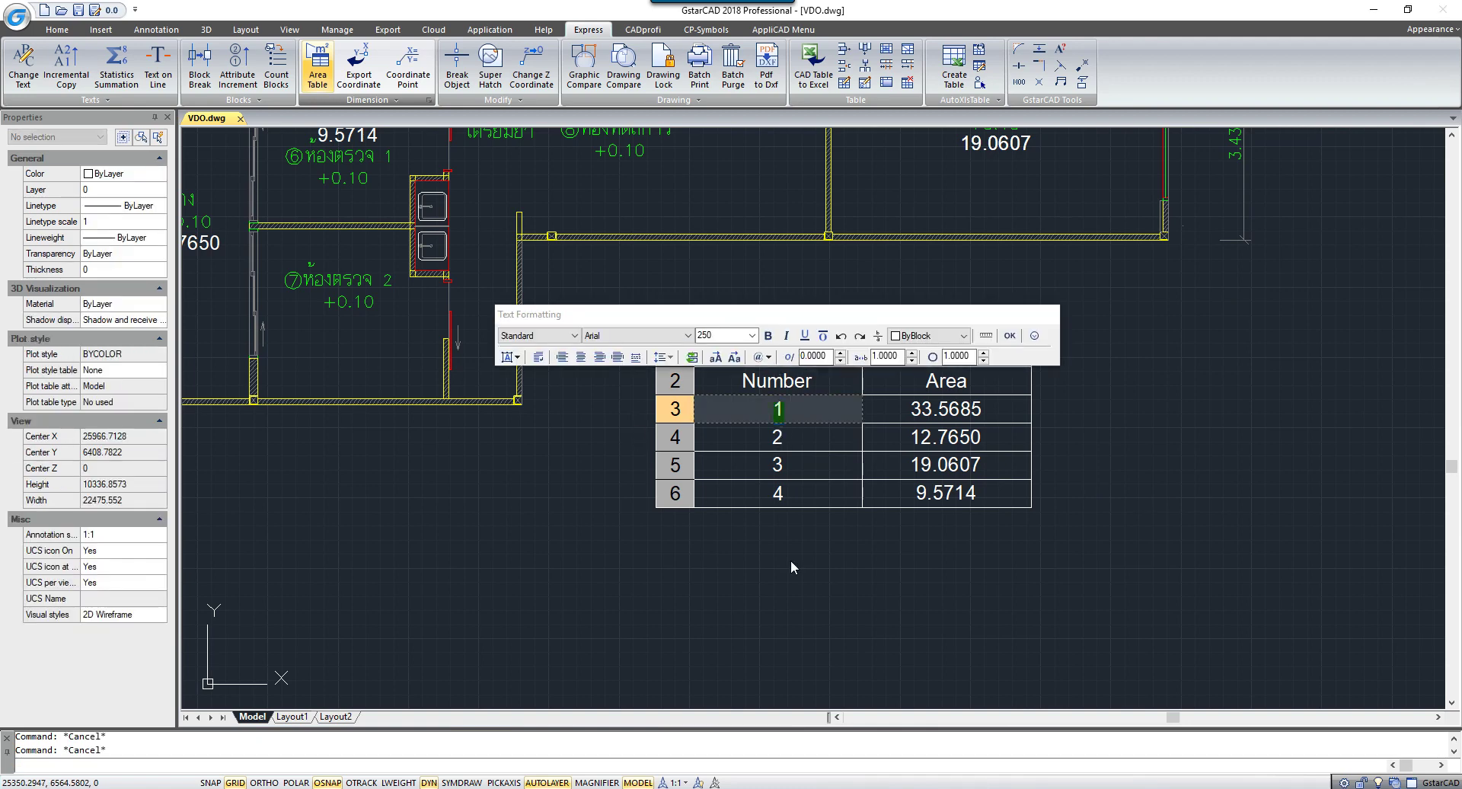
click(912, 585)
click(876, 534)
click(851, 500)
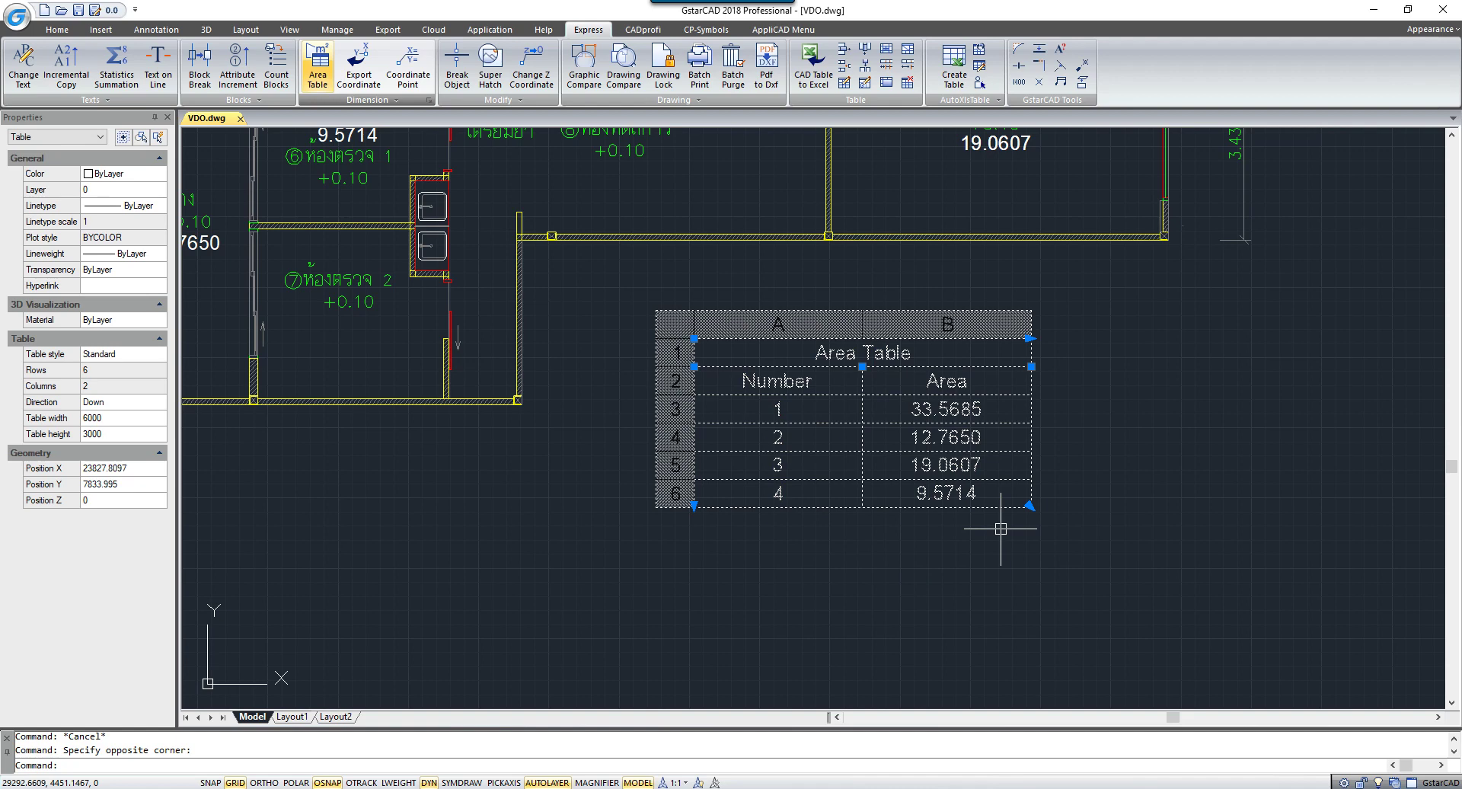
Explode the Area Table with X and check its border and divider are separate lines
text(x)
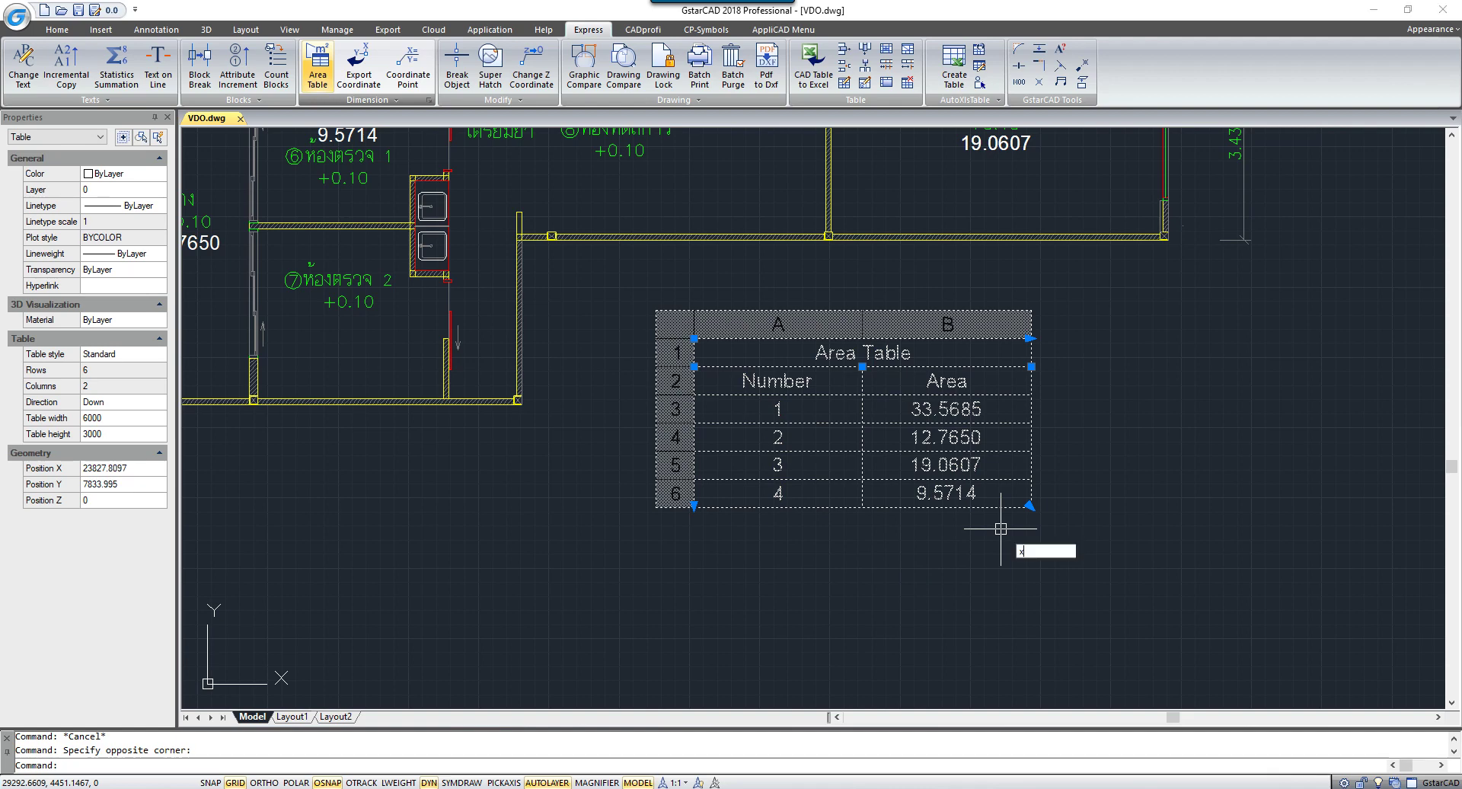
key(Return)
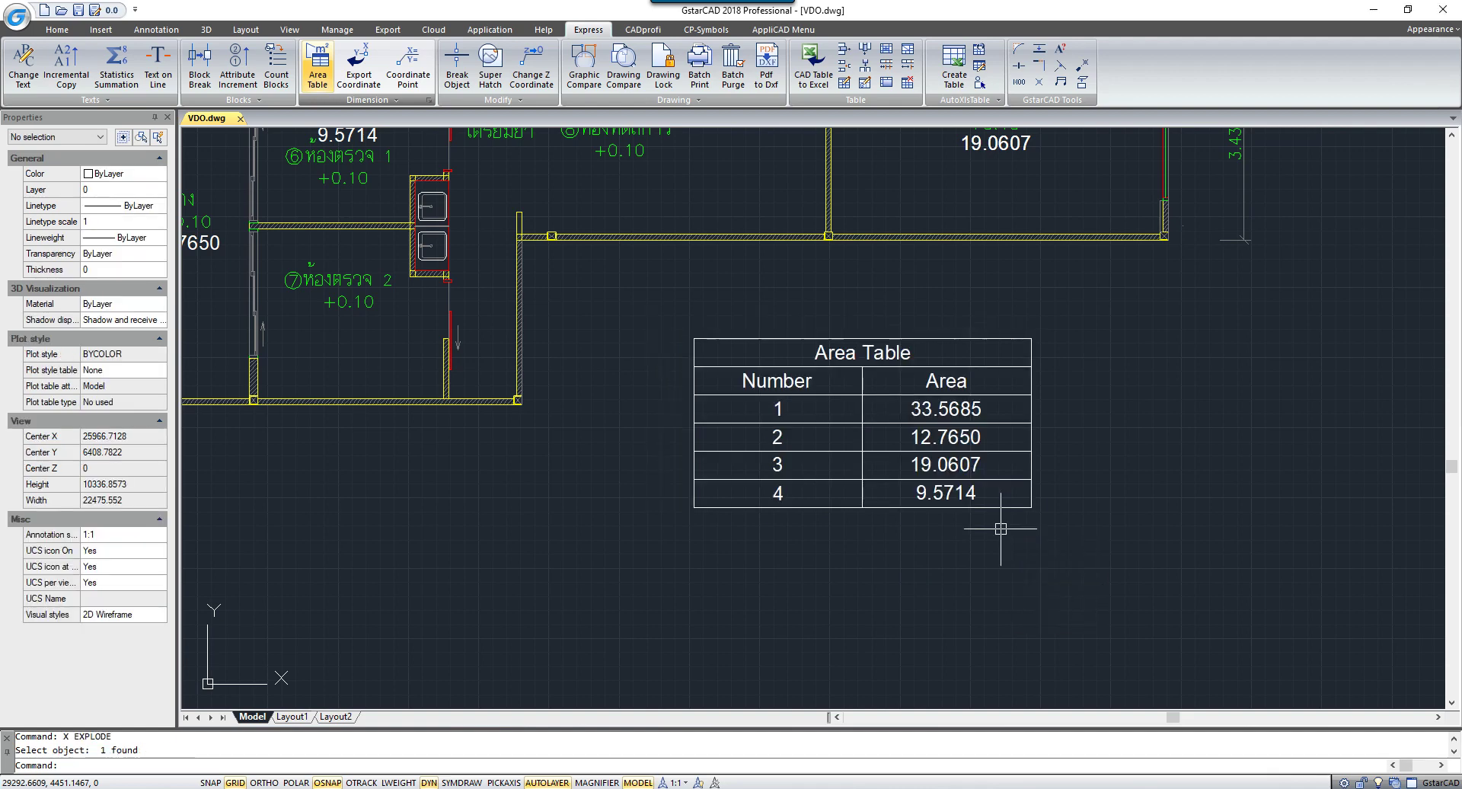
click(909, 507)
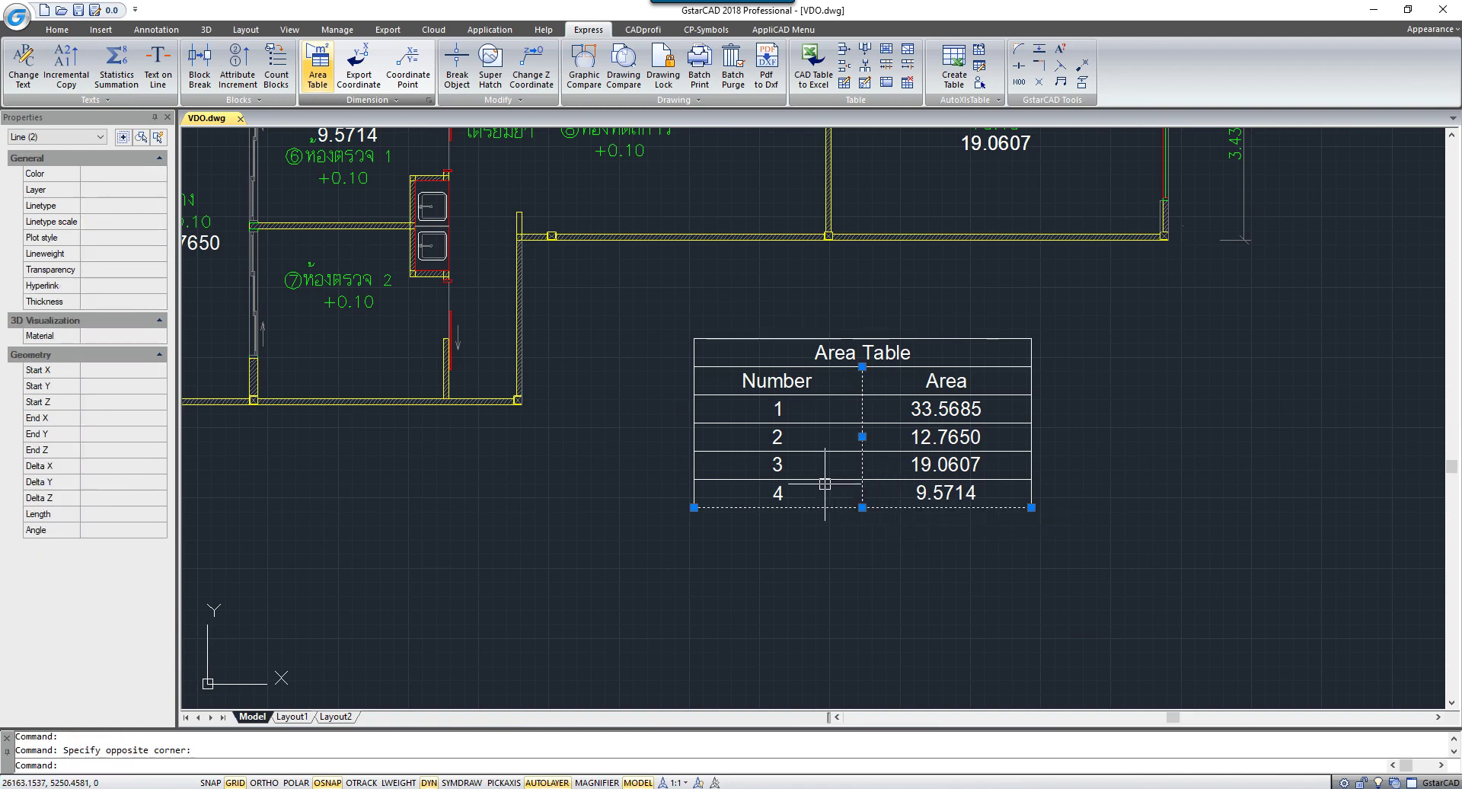
click(862, 487)
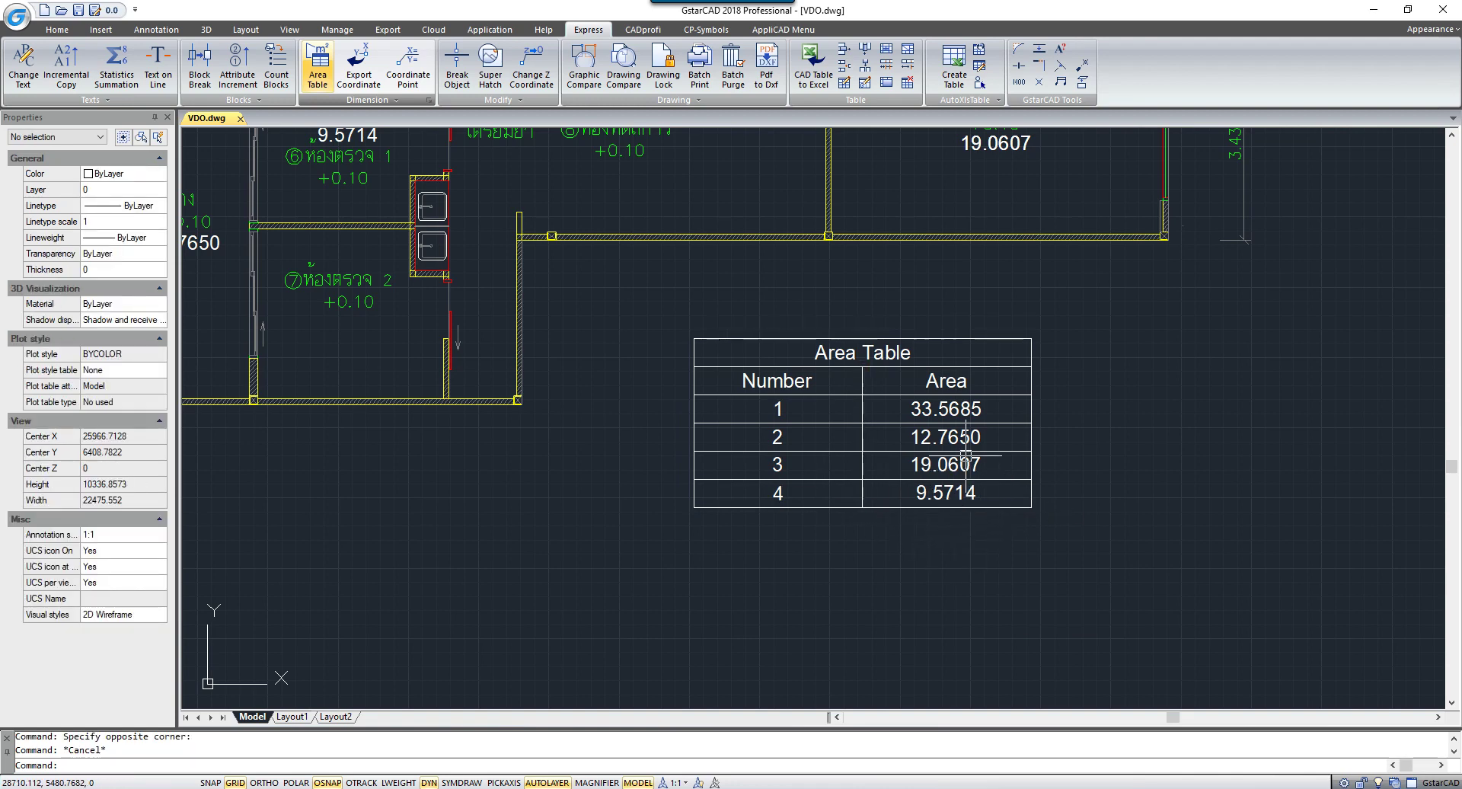
Window-select the exploded table lines to confirm they are individual objects
click(1074, 310)
click(1008, 521)
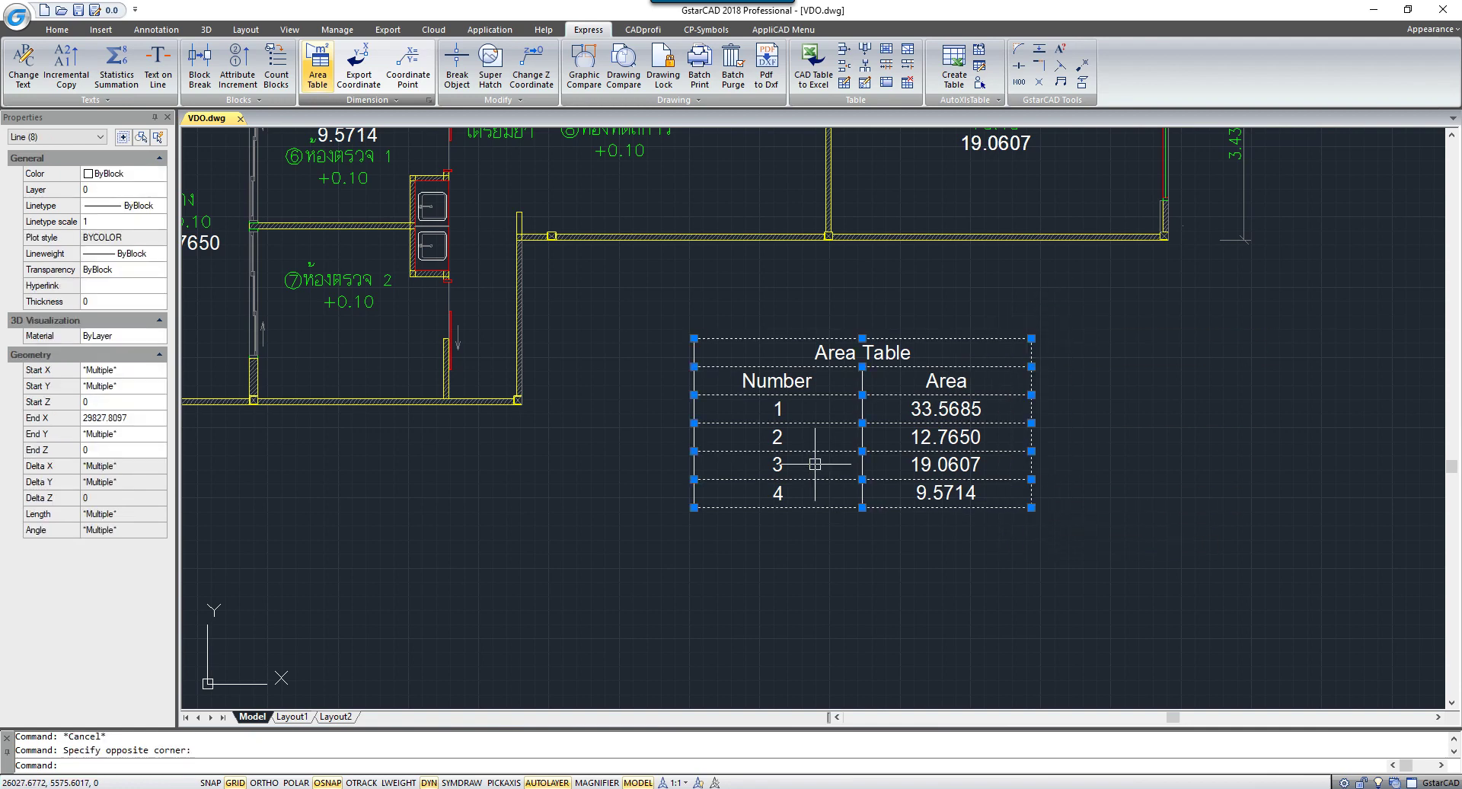
scroll(845, 388, up, 4)
key(Escape)
click(869, 368)
click(816, 408)
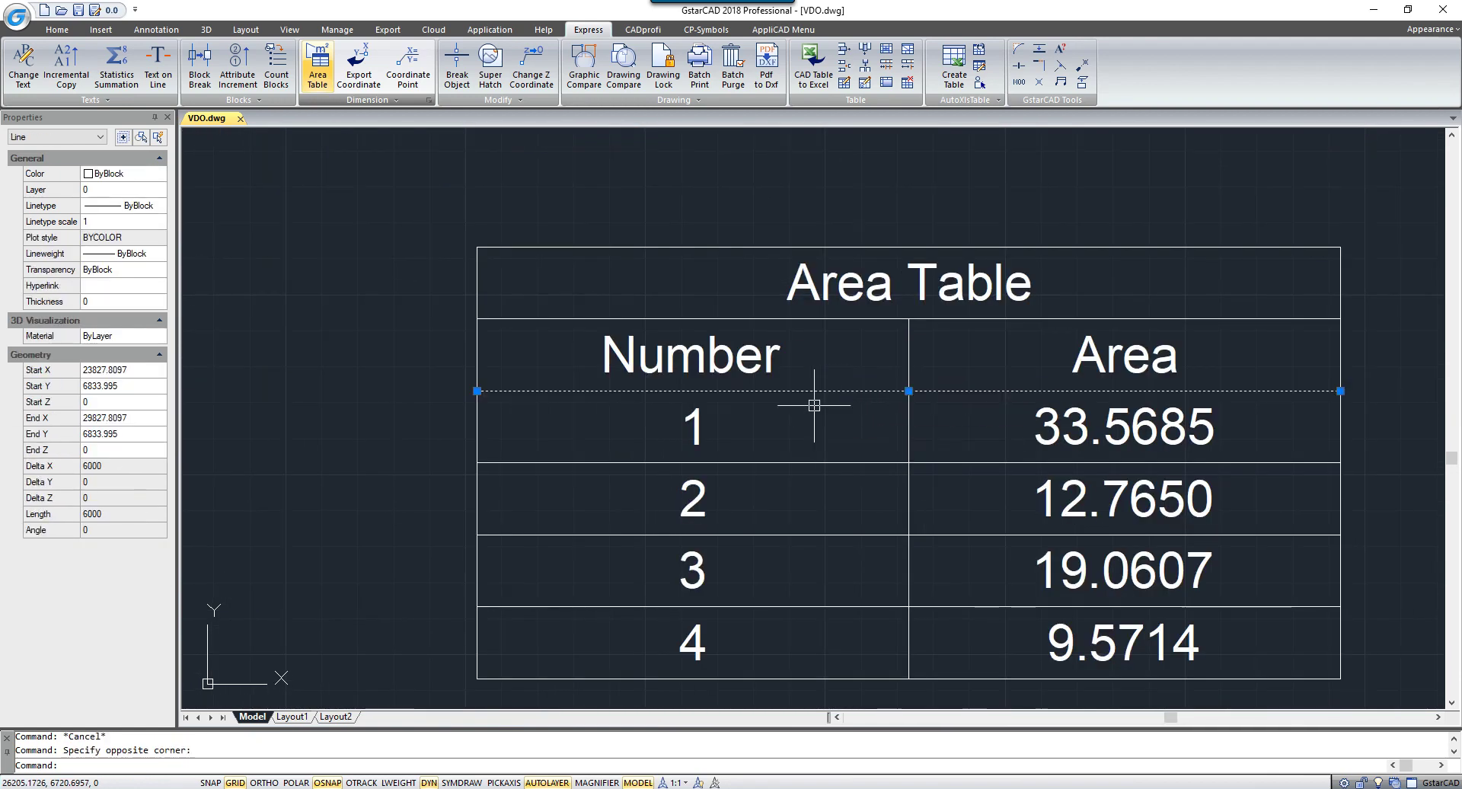
key(Escape)
scroll(851, 389, down, 4)
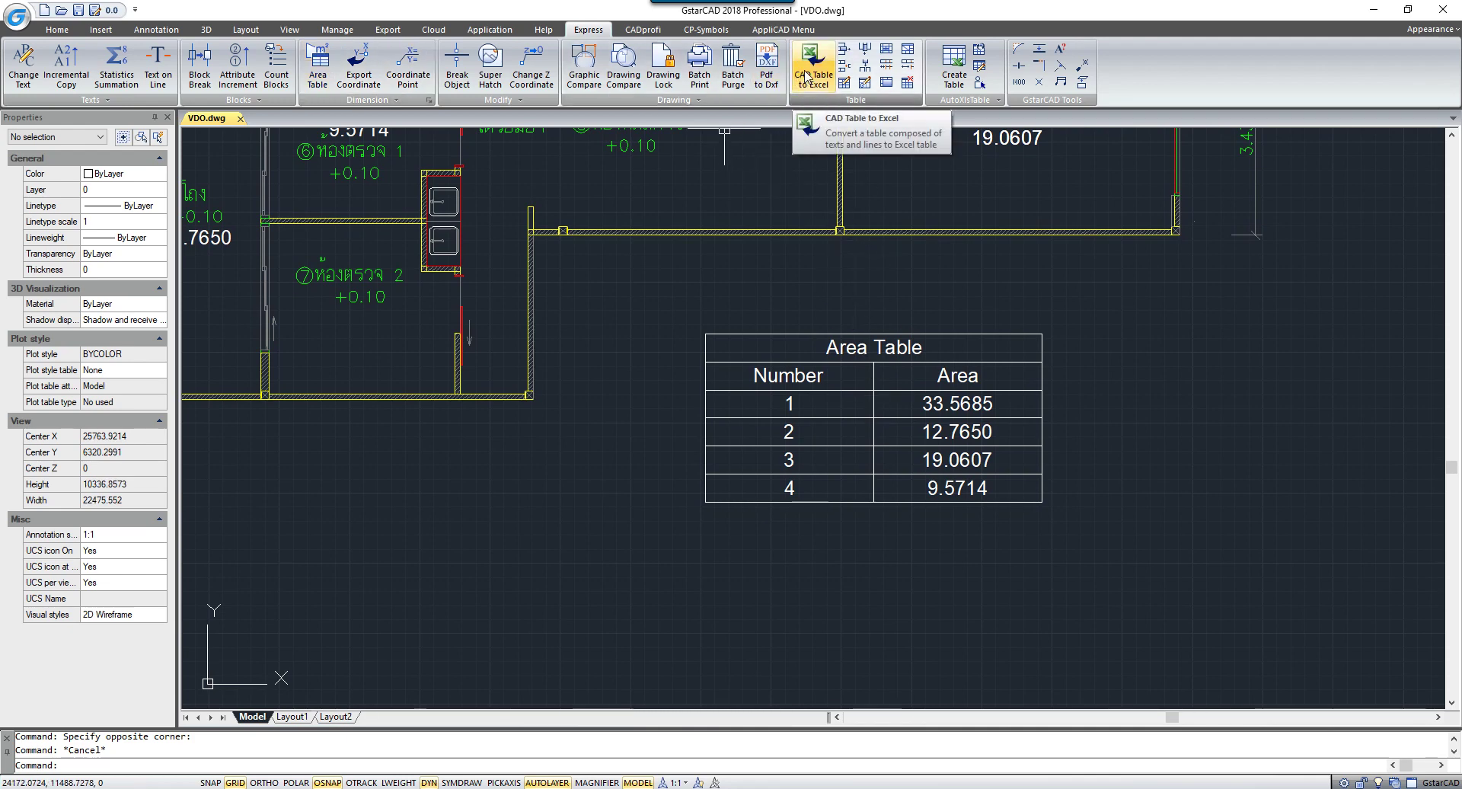
Send the window-selected exploded Area Table to Excel with CAD Table to Excel
click(805, 76)
click(652, 309)
click(1072, 537)
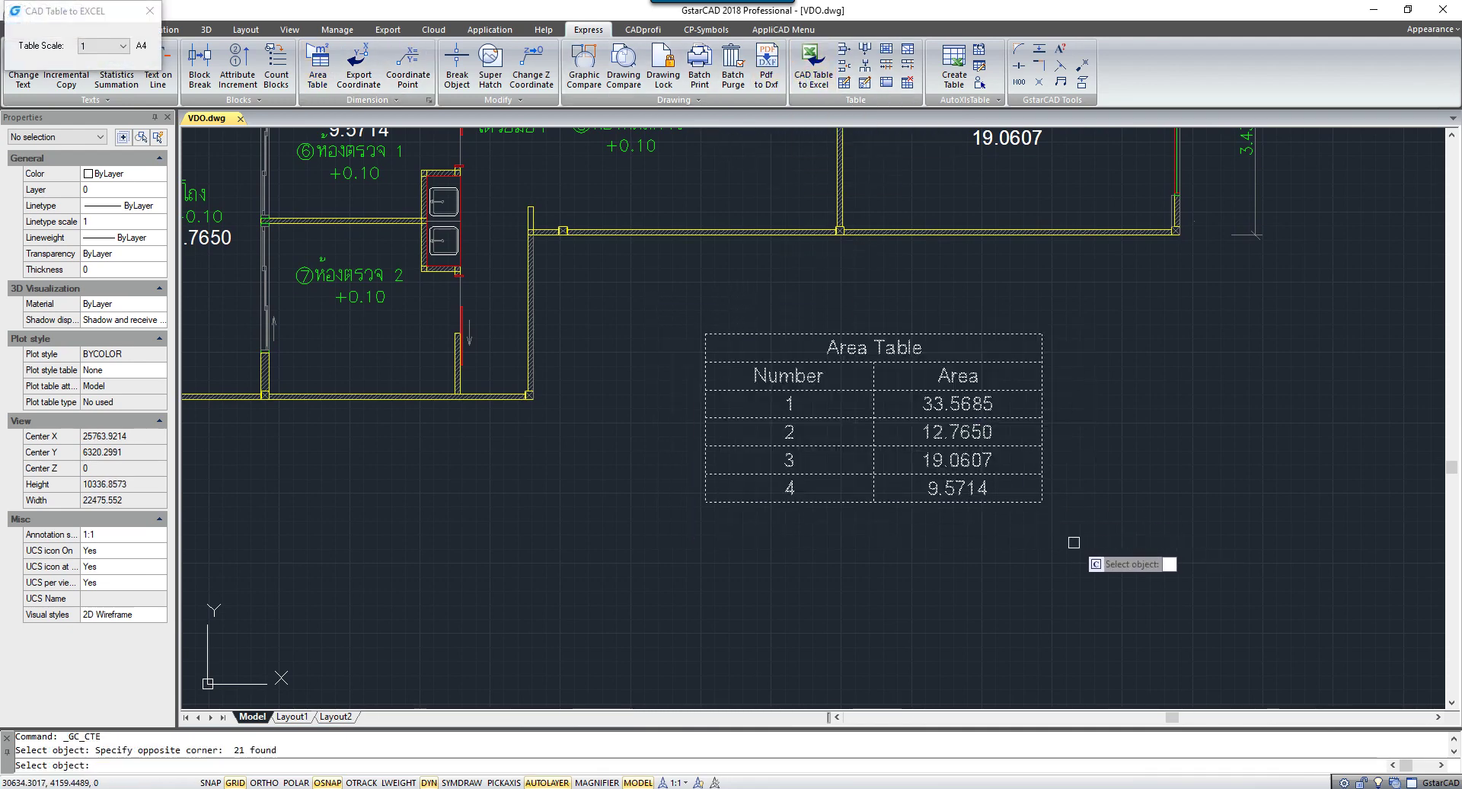
key(Return)
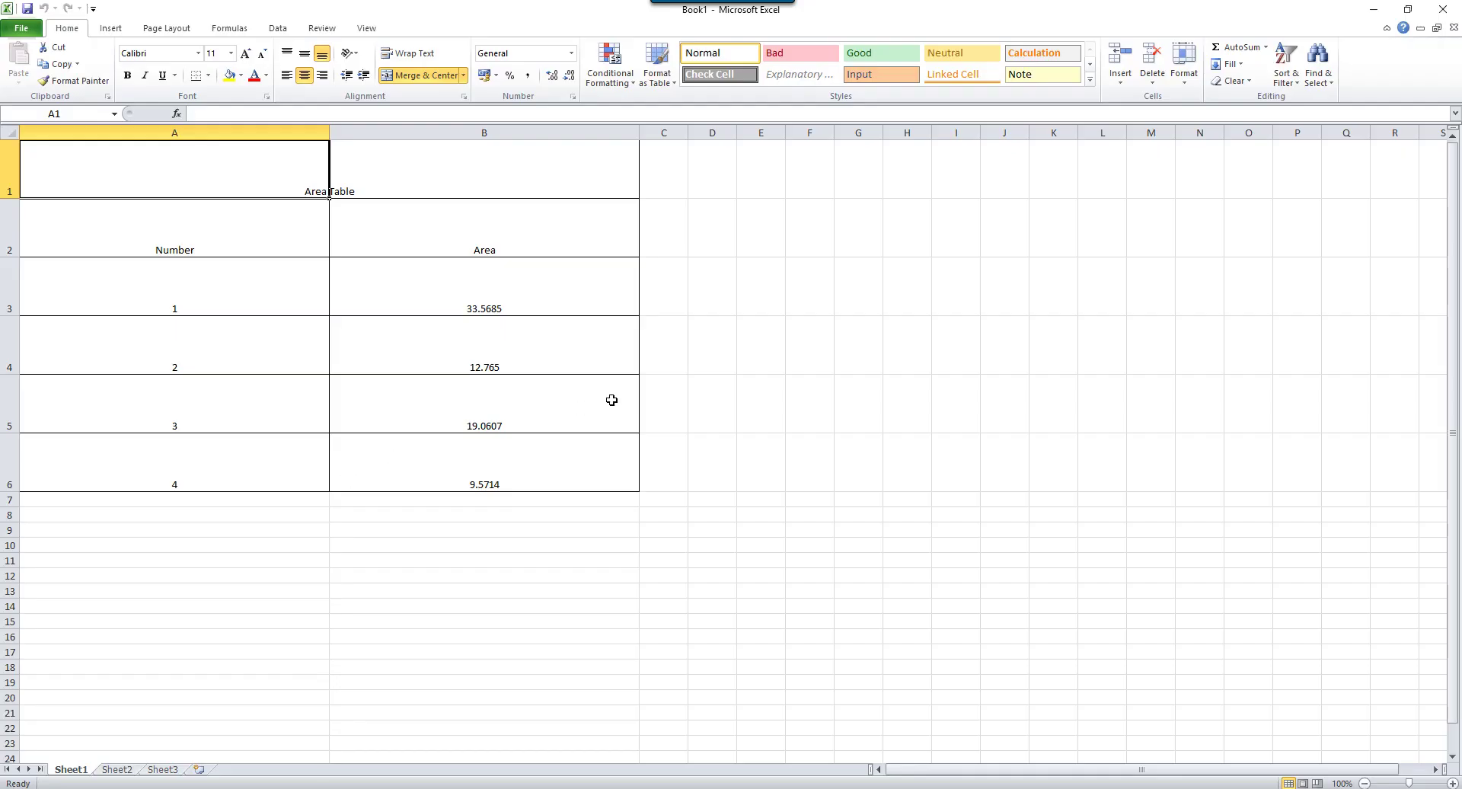
Review the exported table in Book1, switching to the CAD drawing and back
click(593, 176)
click(950, 326)
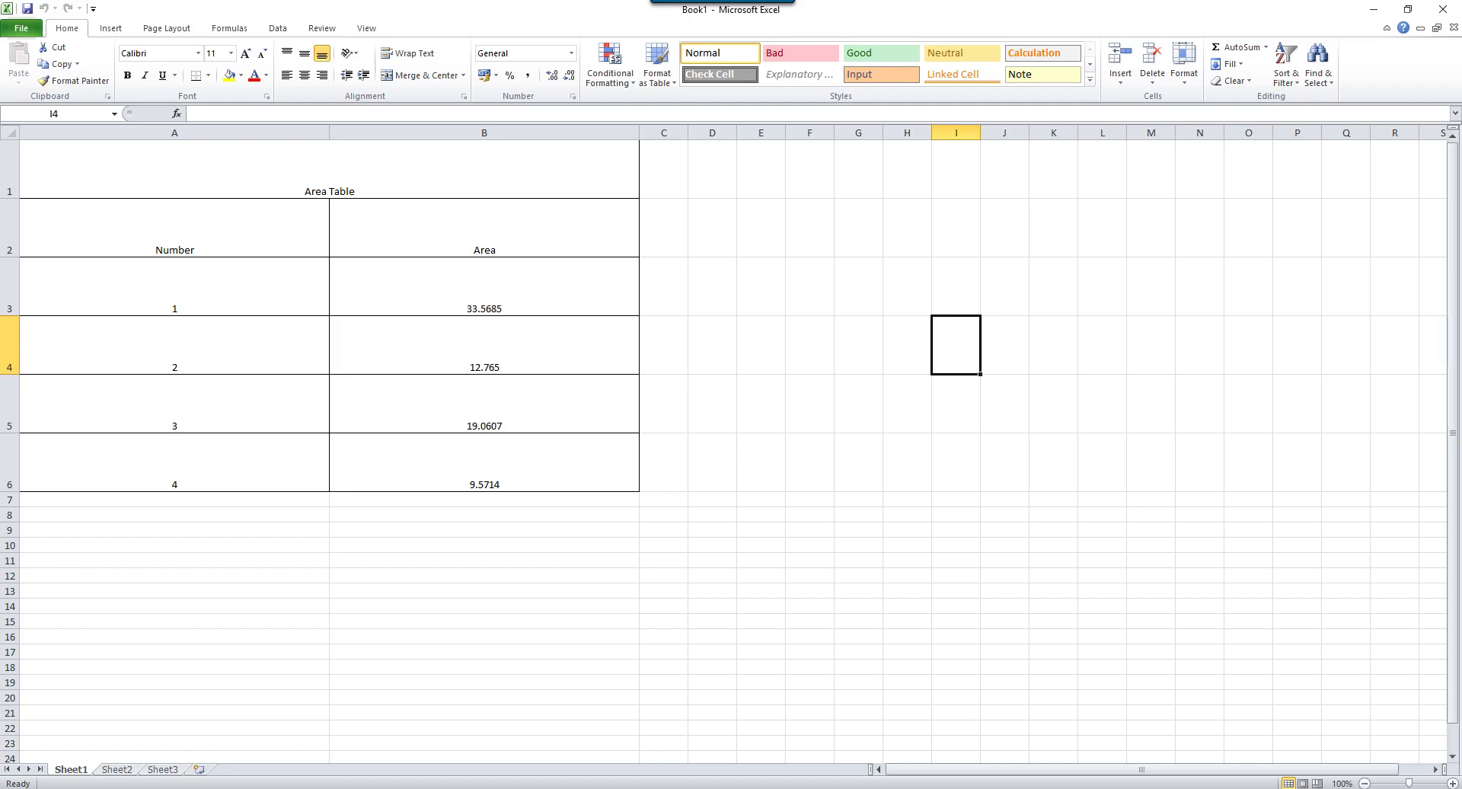
click(320, 787)
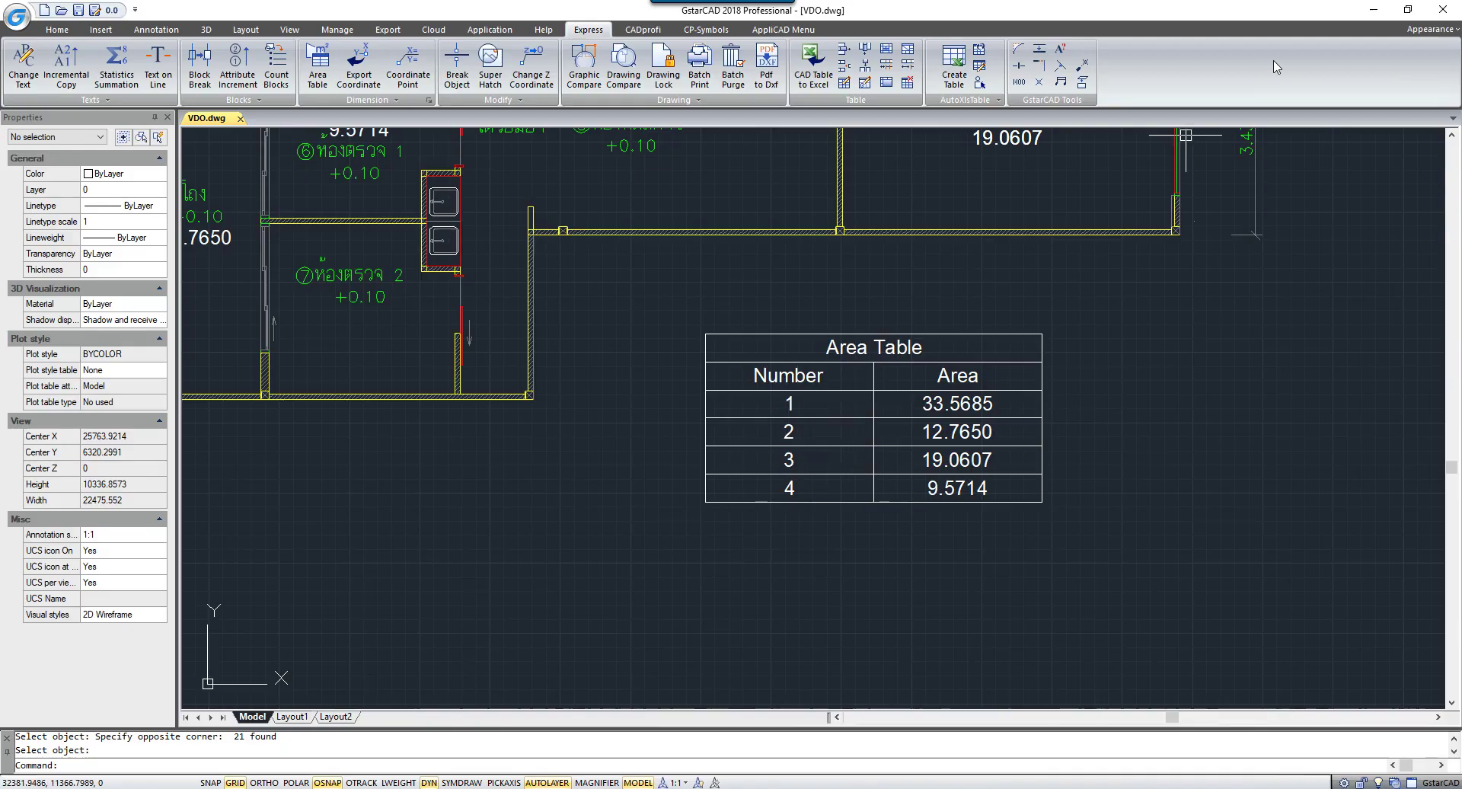
click(1373, 9)
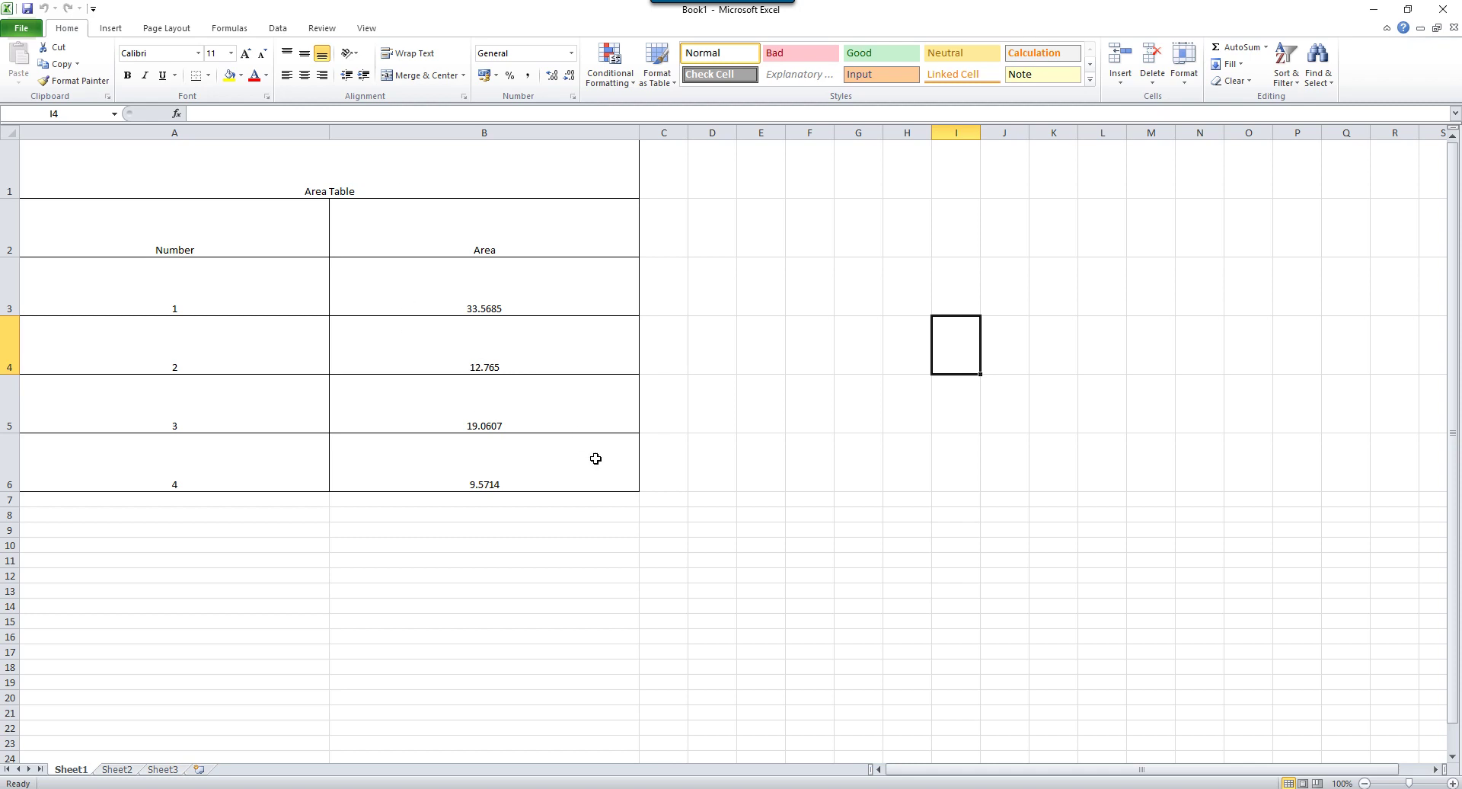
Center the table range A1:B8 and set its font size to 28
drag(607, 514, 114, 182)
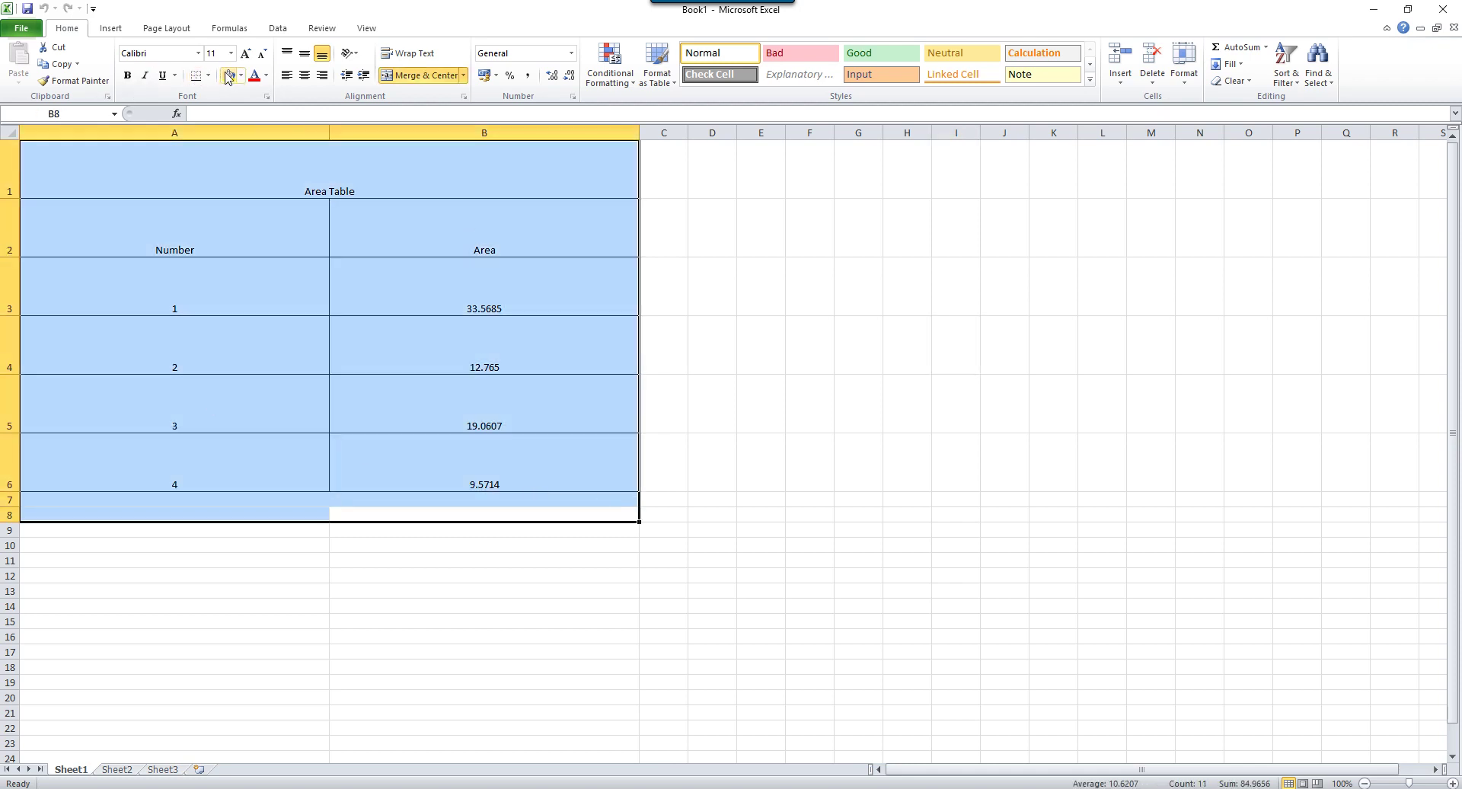
click(304, 74)
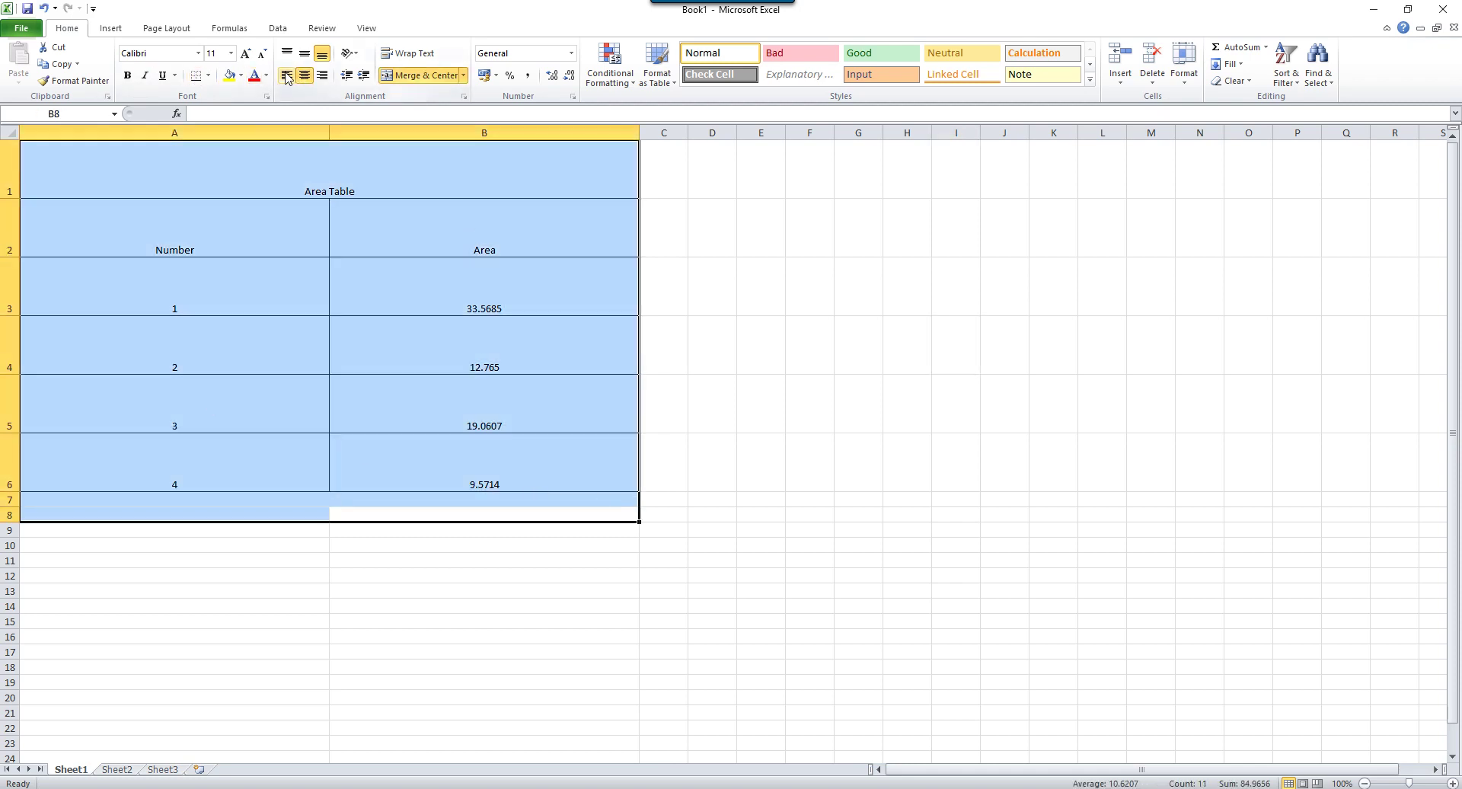
click(231, 54)
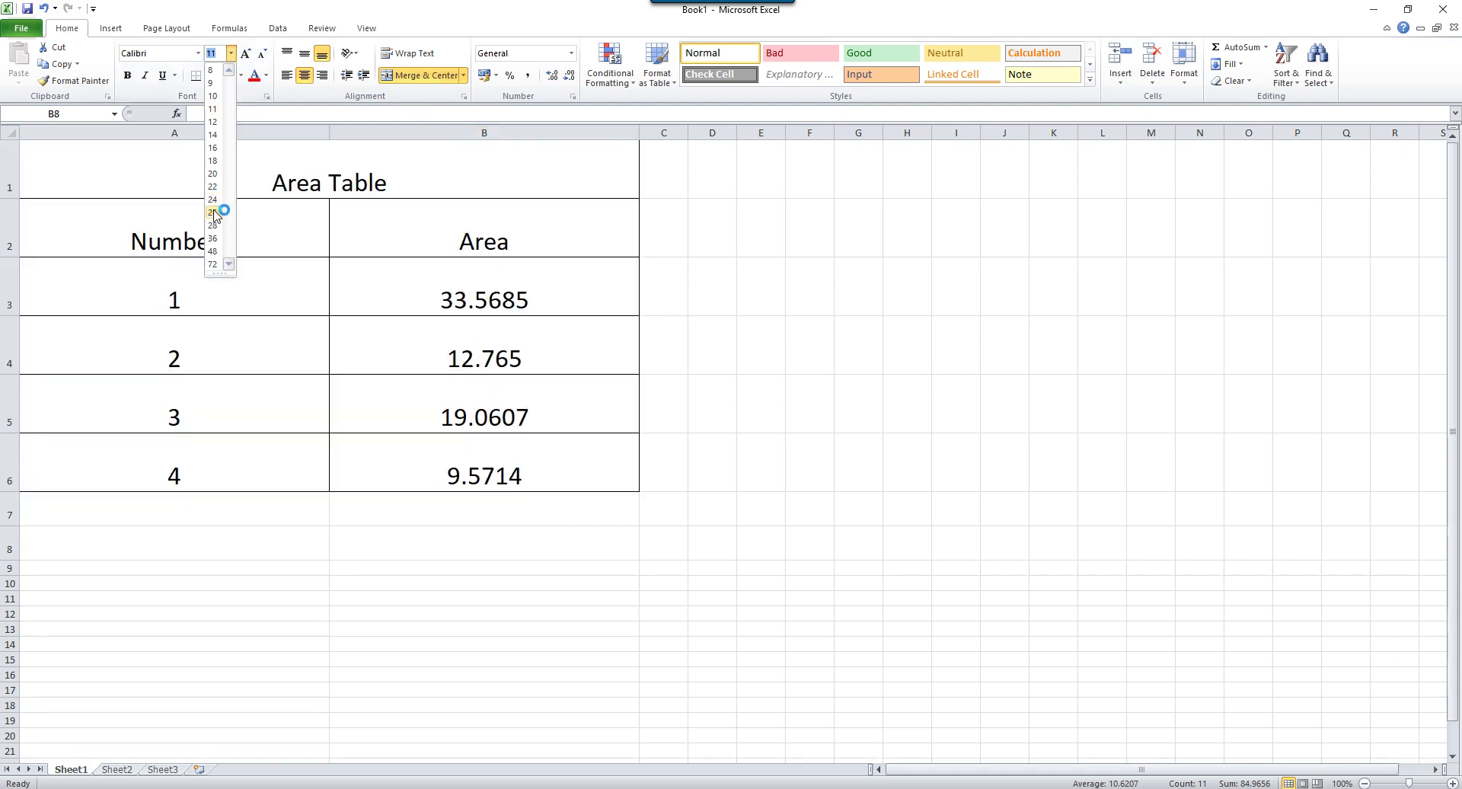
click(214, 225)
Narrow columns A and B to fit the room numbers and areas
click(818, 377)
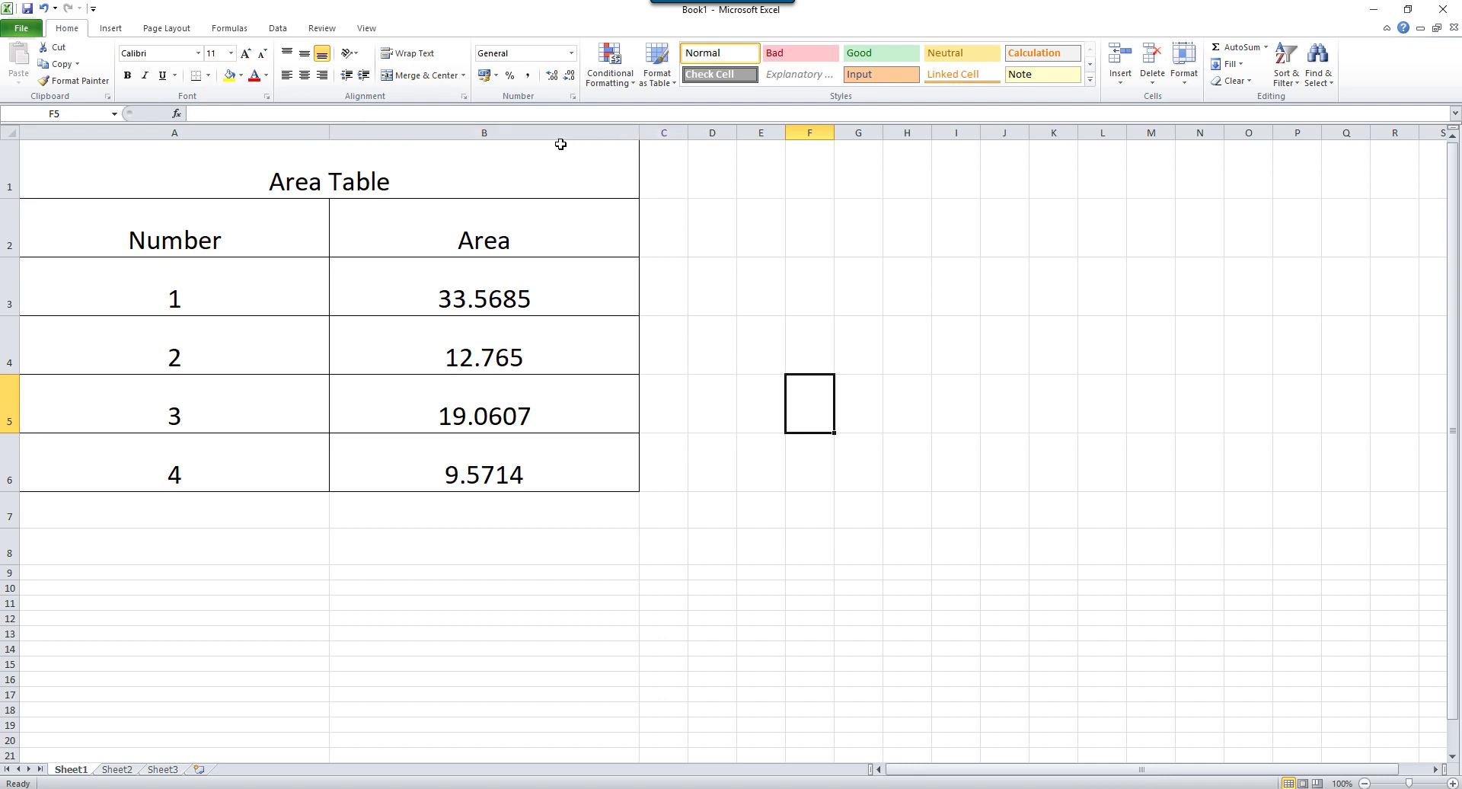
drag(330, 133, 190, 133)
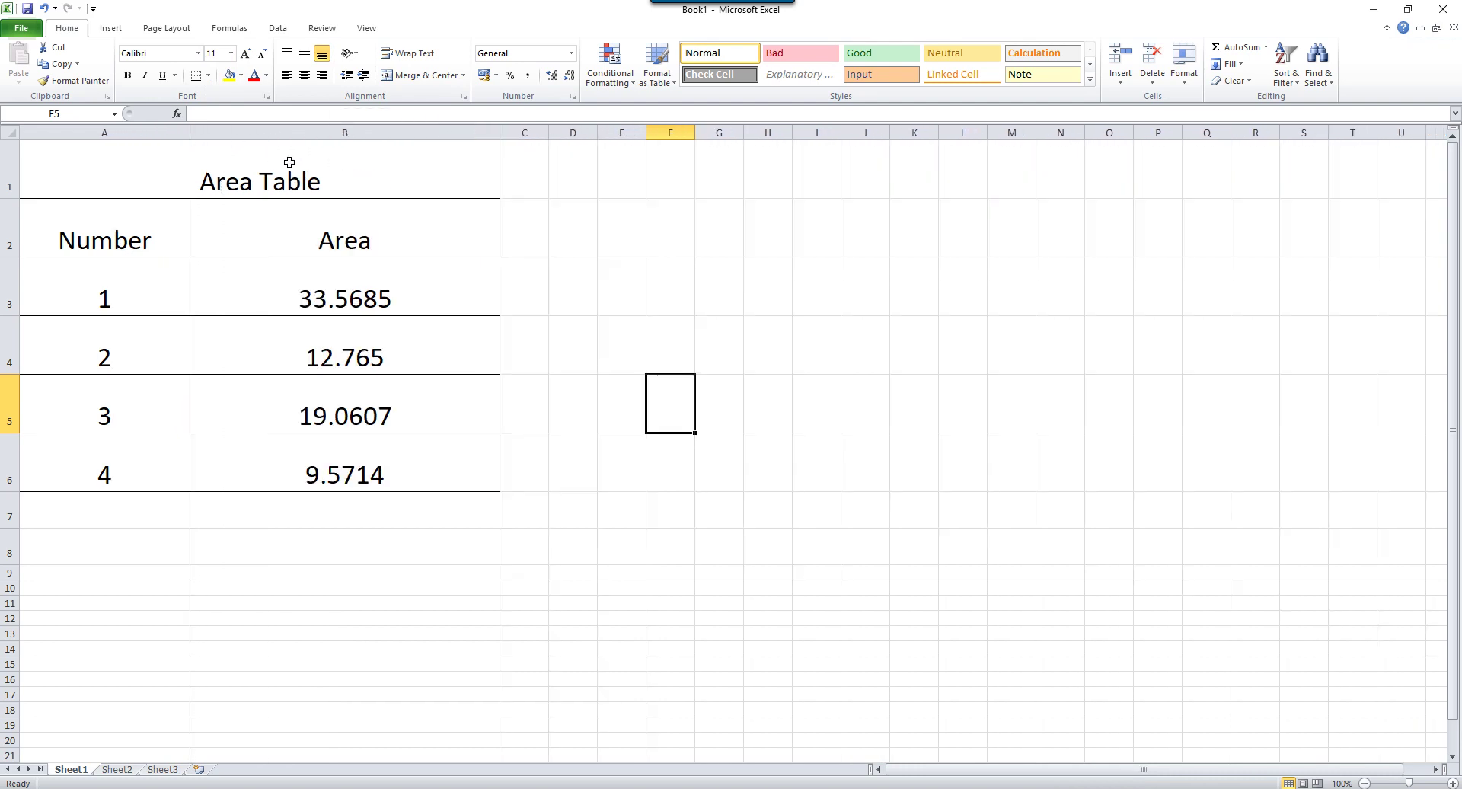
drag(498, 133, 398, 133)
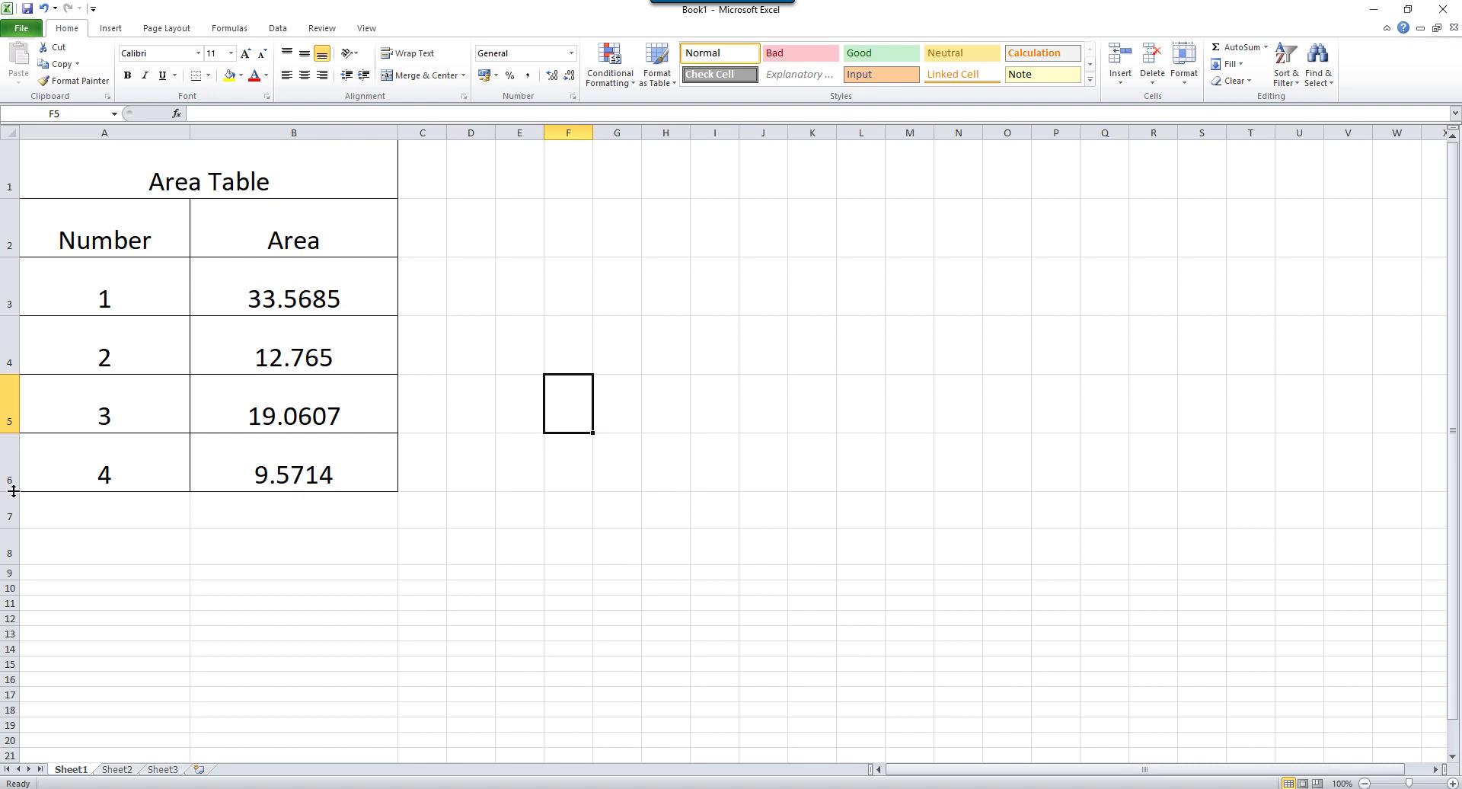
Shorten rows 5 and 6 and set the headers and values in A2:B6 to size 24
mouse_move(14, 491)
mouse_down()
mouse_move(26, 407)
mouse_move(8, 345)
mouse_up()
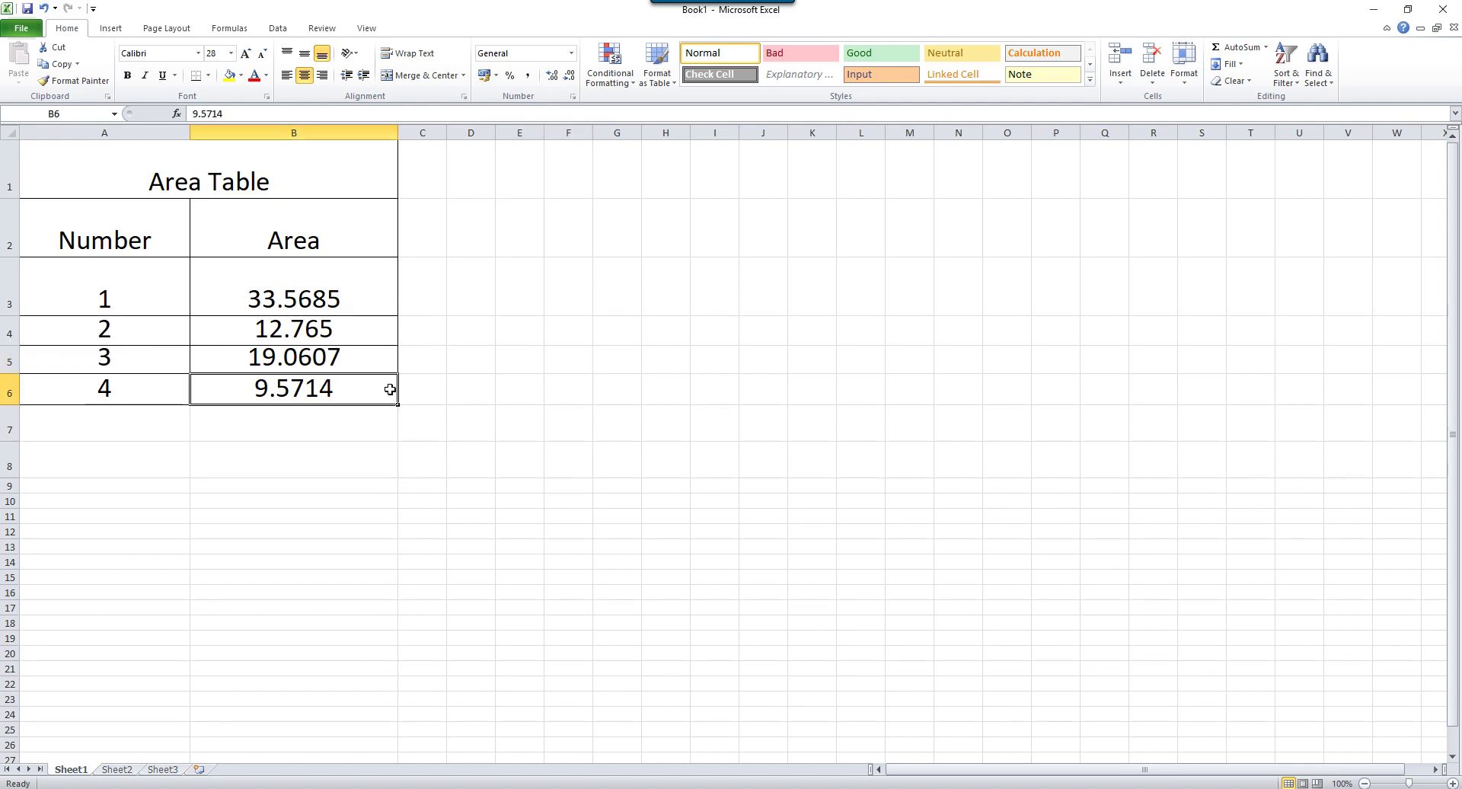
drag(388, 385, 61, 235)
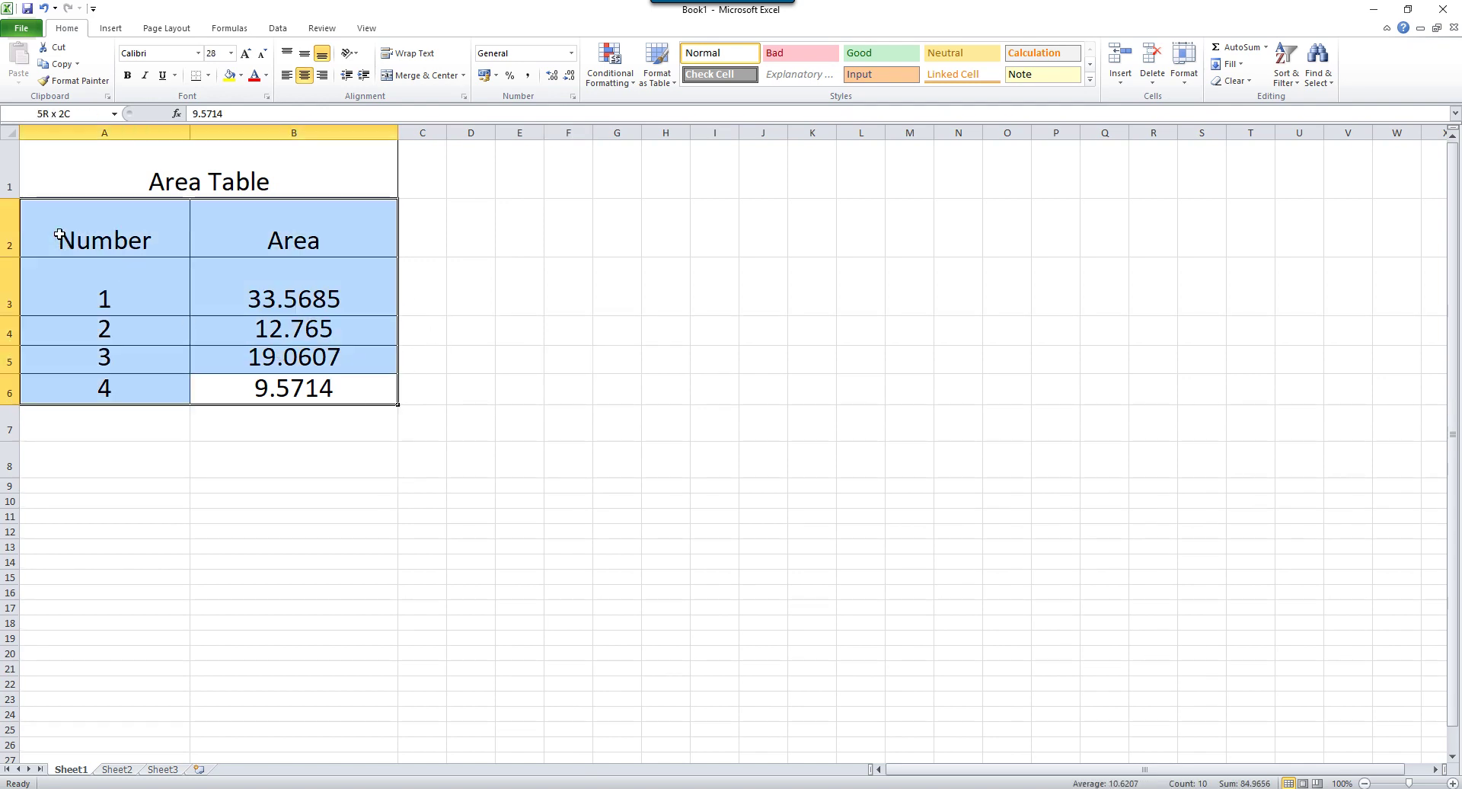
click(231, 53)
click(213, 200)
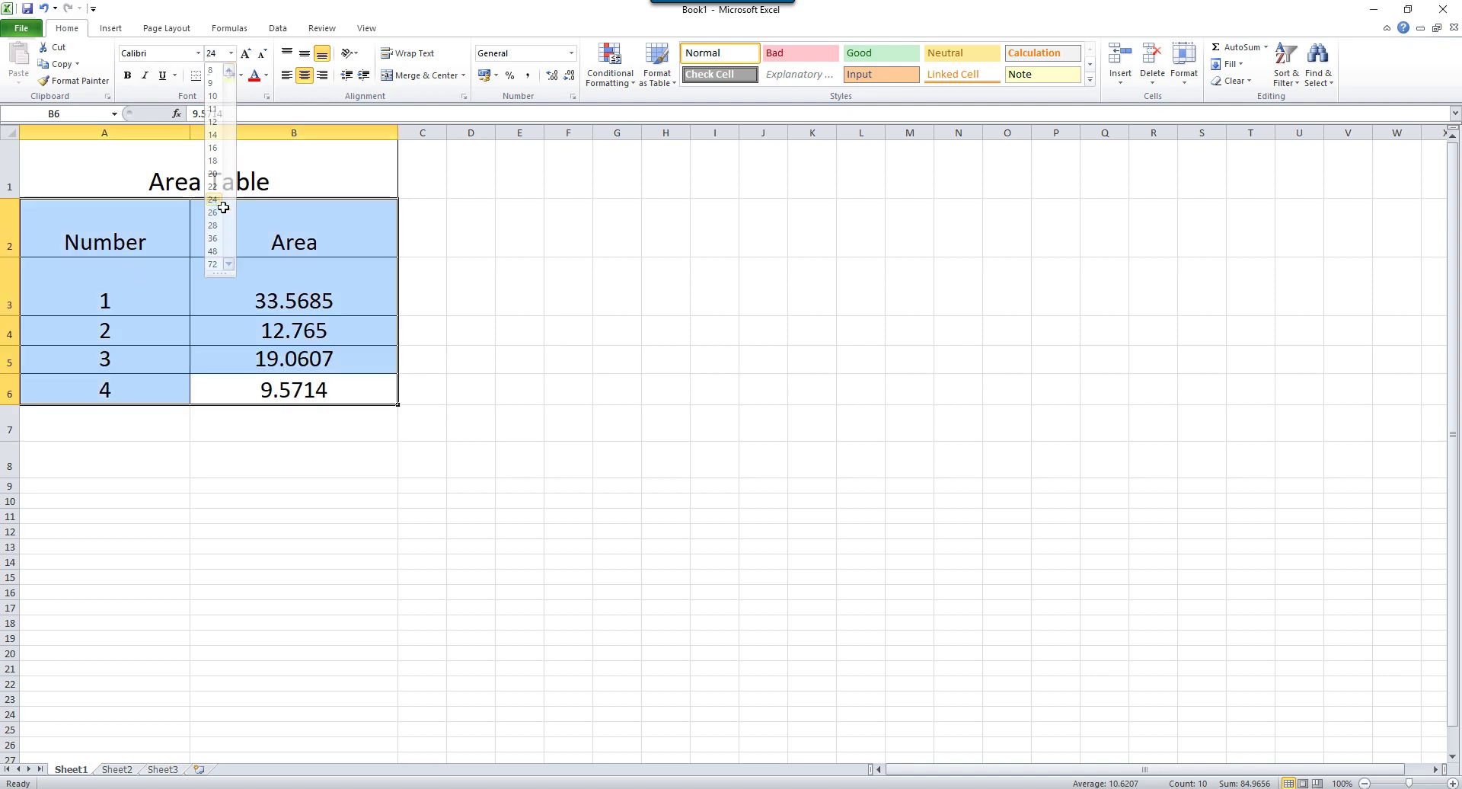
click(553, 322)
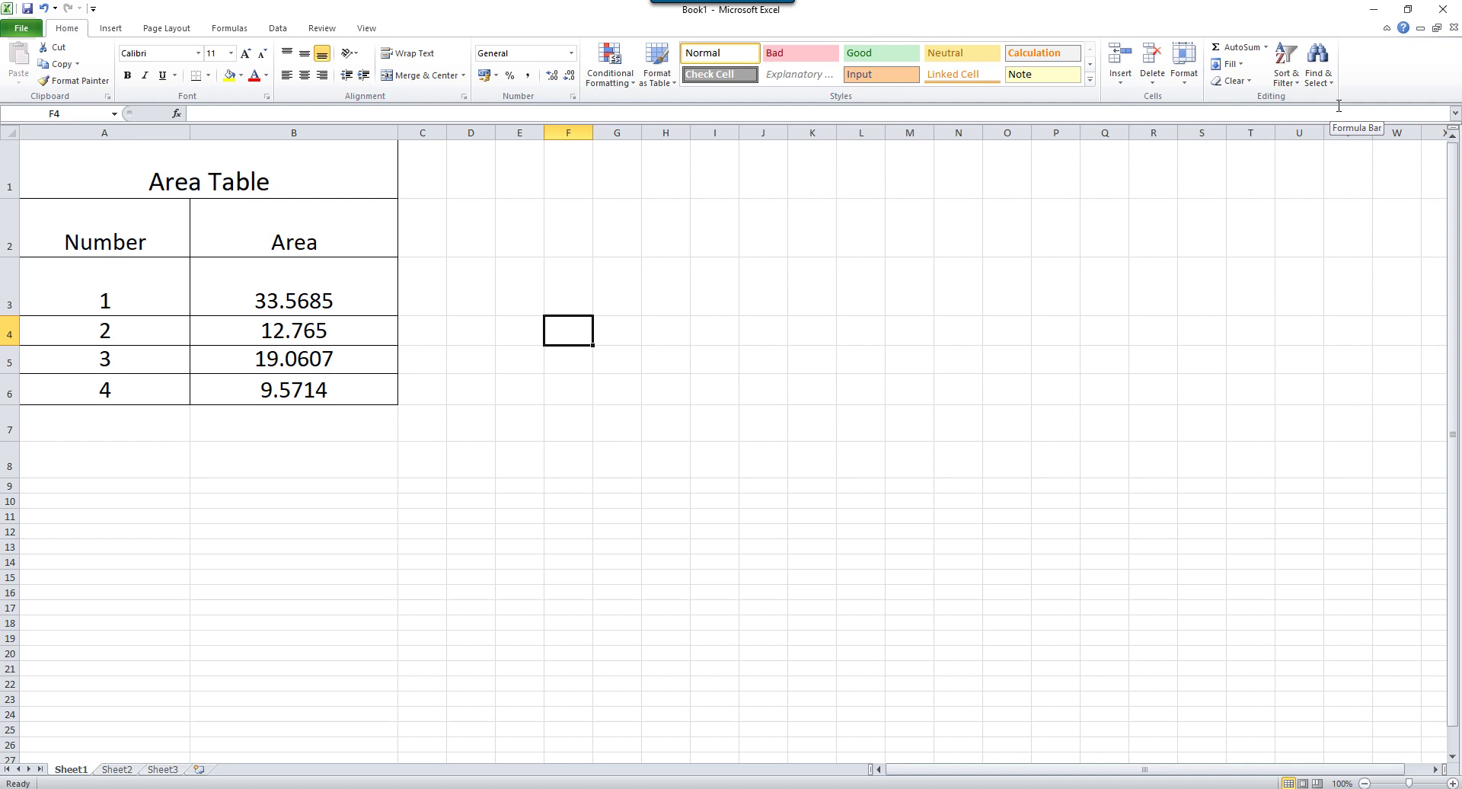
Restore and minimize Excel, then zoom GstarCAD to show the full plan and Area Table
click(1405, 10)
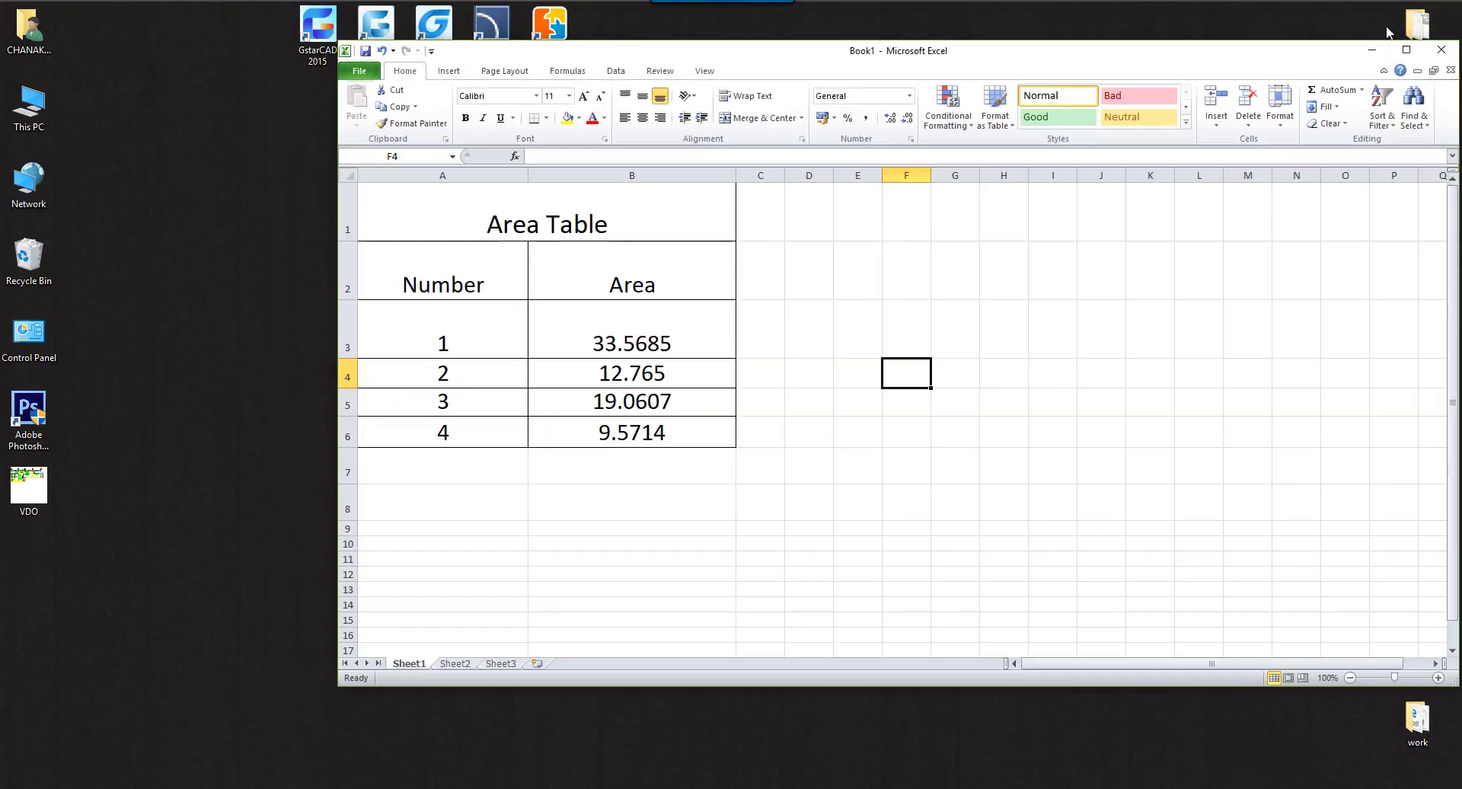
click(1372, 52)
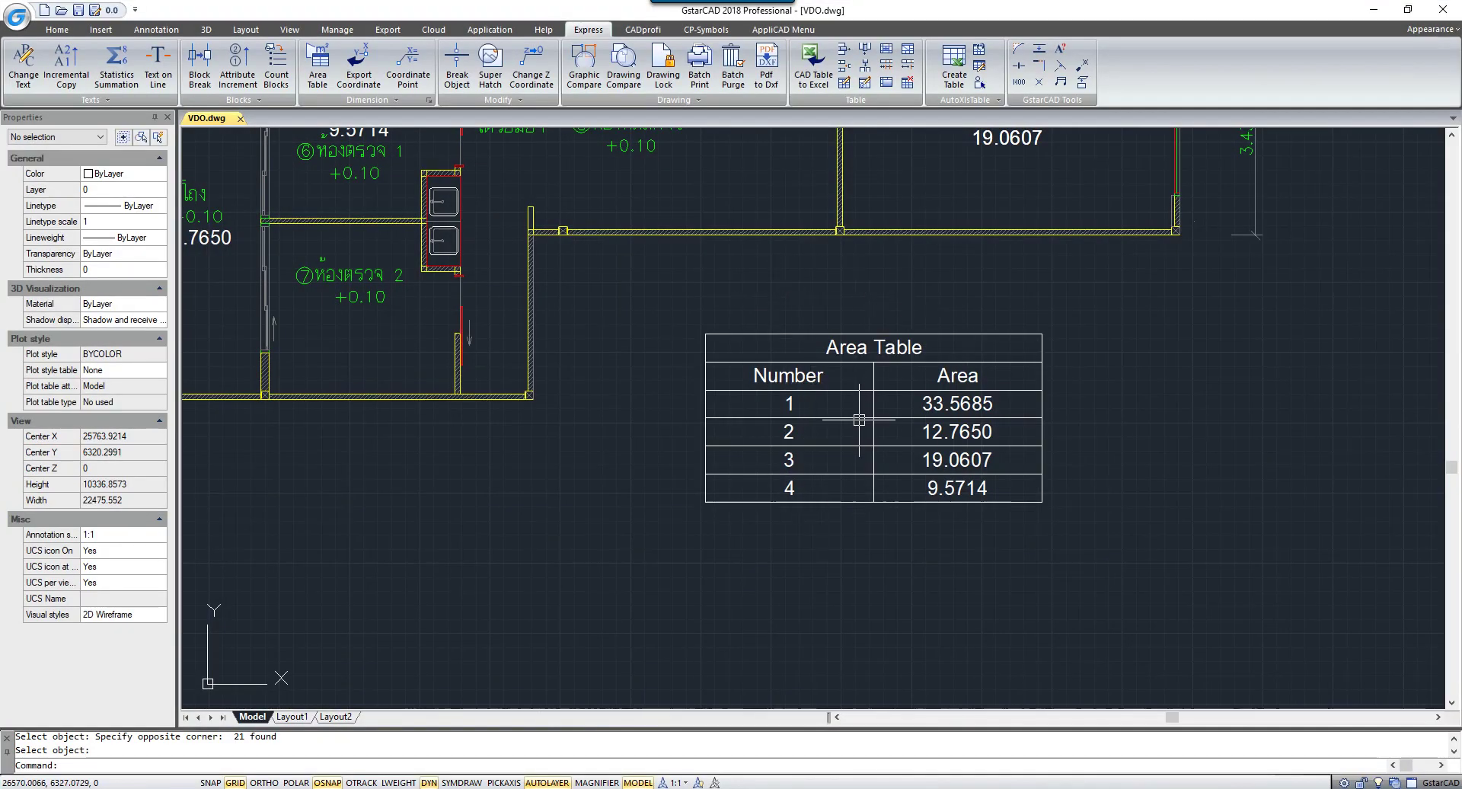
scroll(936, 417, down, 8)
scroll(712, 431, up, 1)
scroll(711, 431, up, 1)
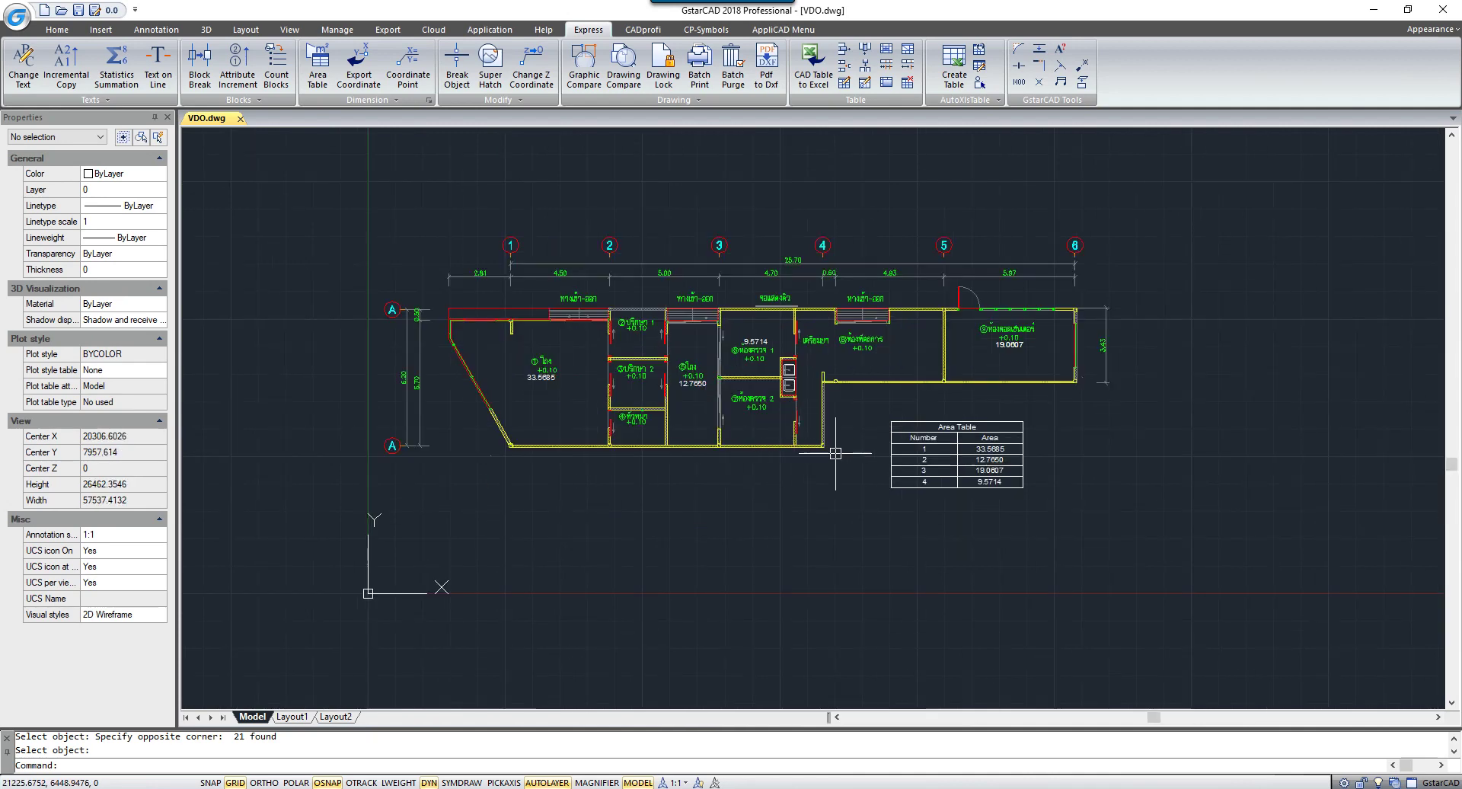